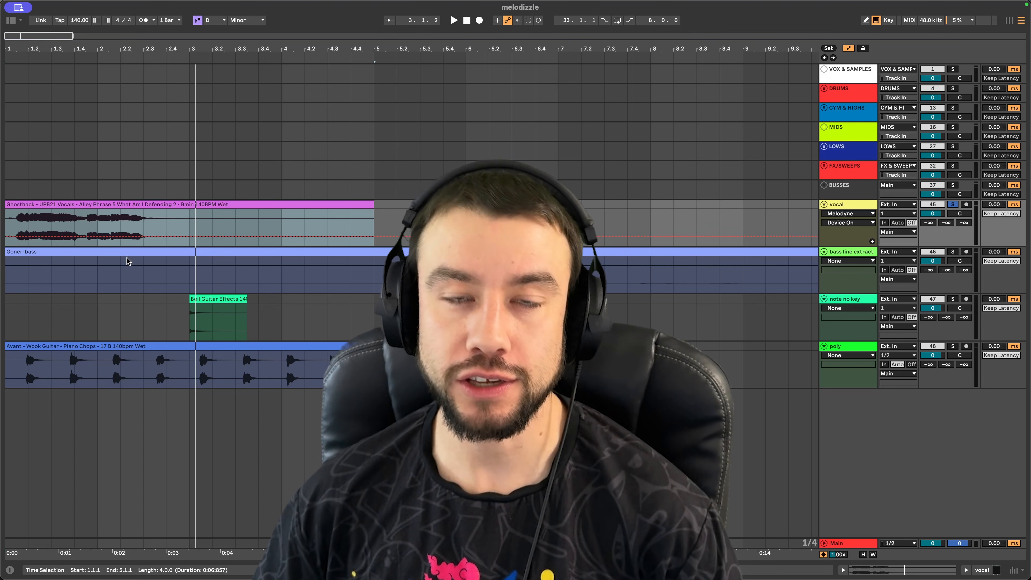
Select the Ghosthack clip on the vocal track and open that track's Melodyne plug-in.
left_click(71, 212)
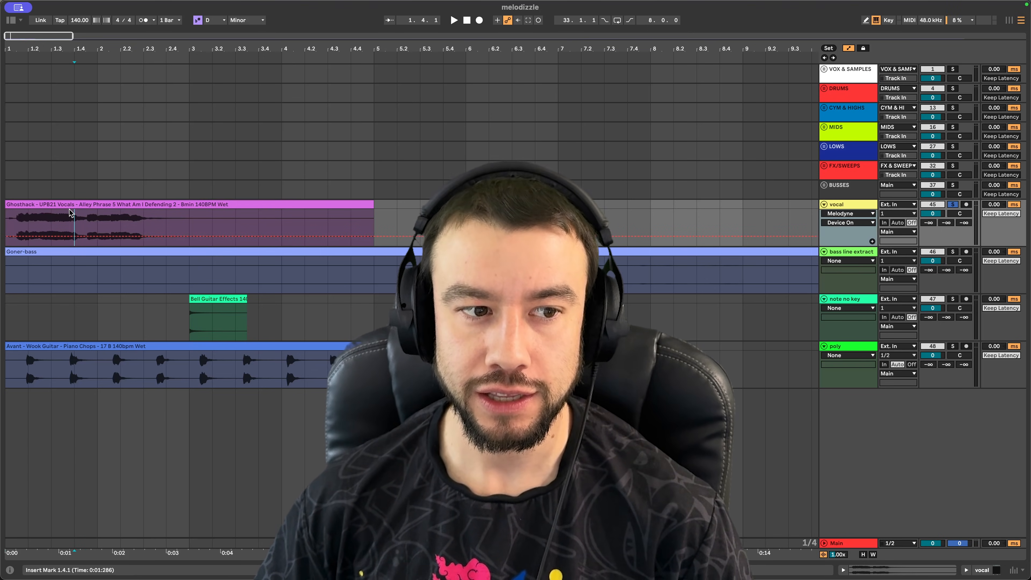
left_click(67, 204)
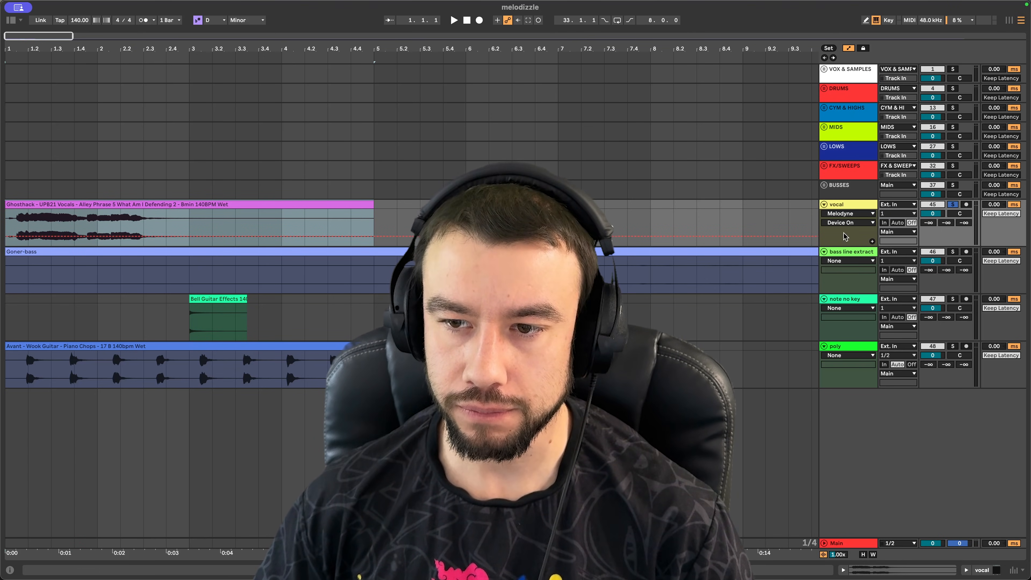
key("shift+Tab")
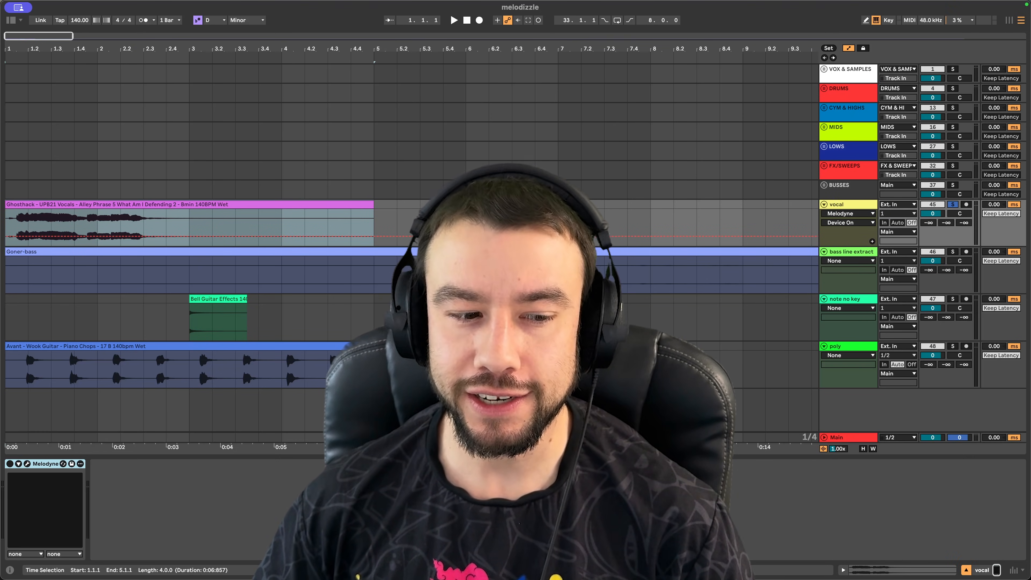
left_click(27, 463)
Check the installed Melodyne edition and version in its About information, then close the plug-in window.
left_click(321, 105)
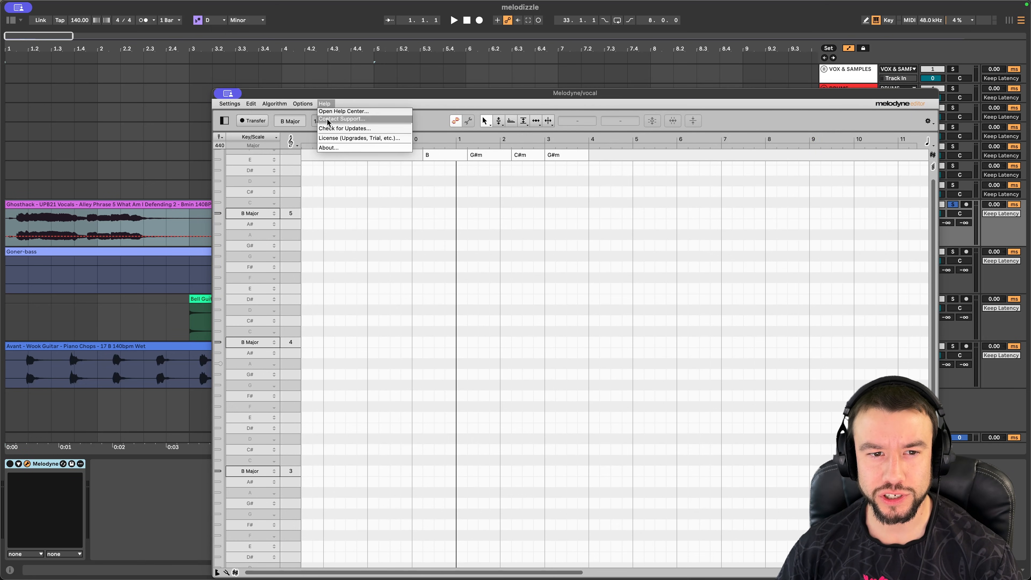
left_click(337, 143)
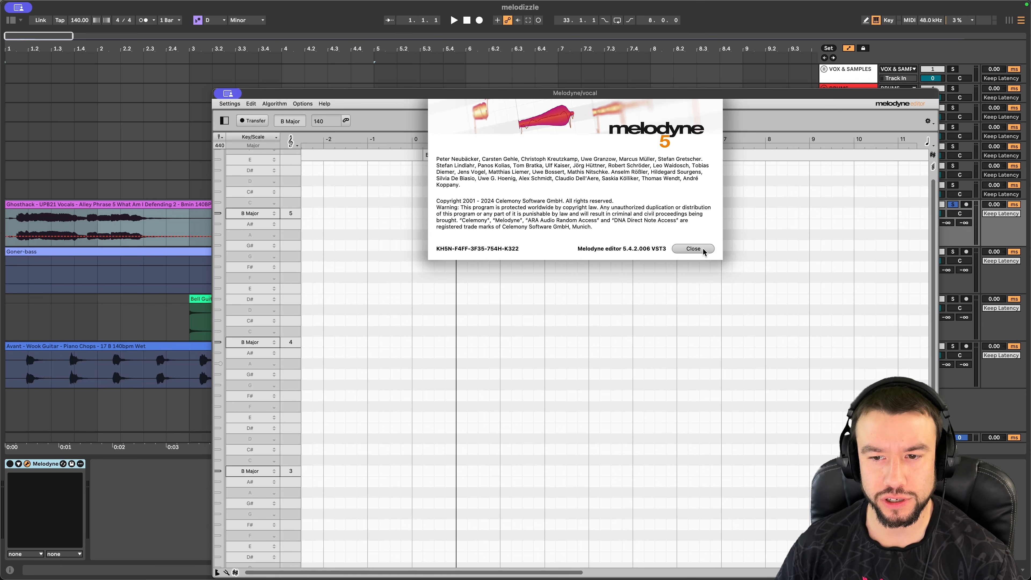
left_click(693, 248)
left_click(230, 93)
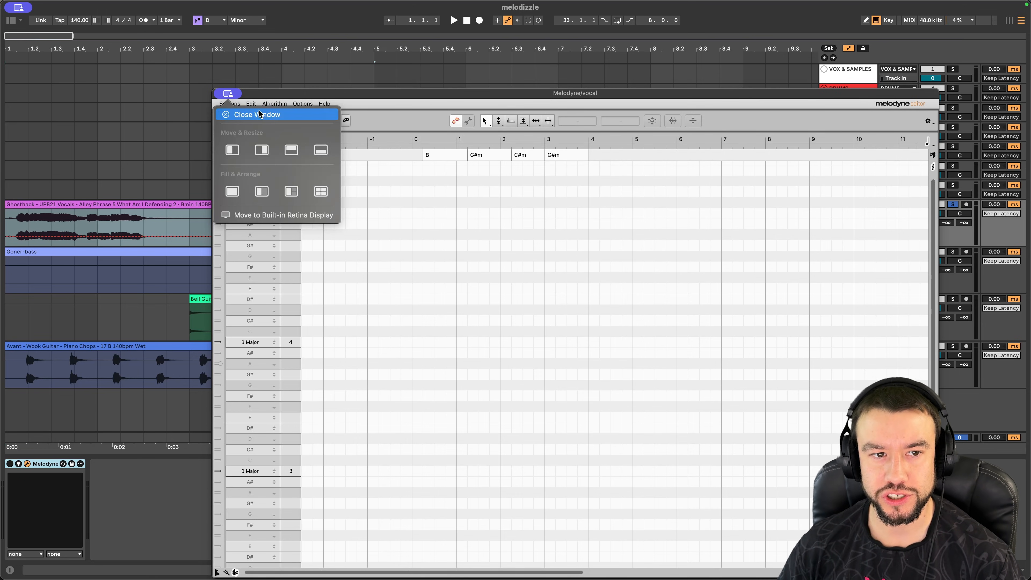
left_click(260, 114)
Play the soloed vocal clip from the start to hear the phrase, then stop playback.
scroll(250, 285, "down", 1)
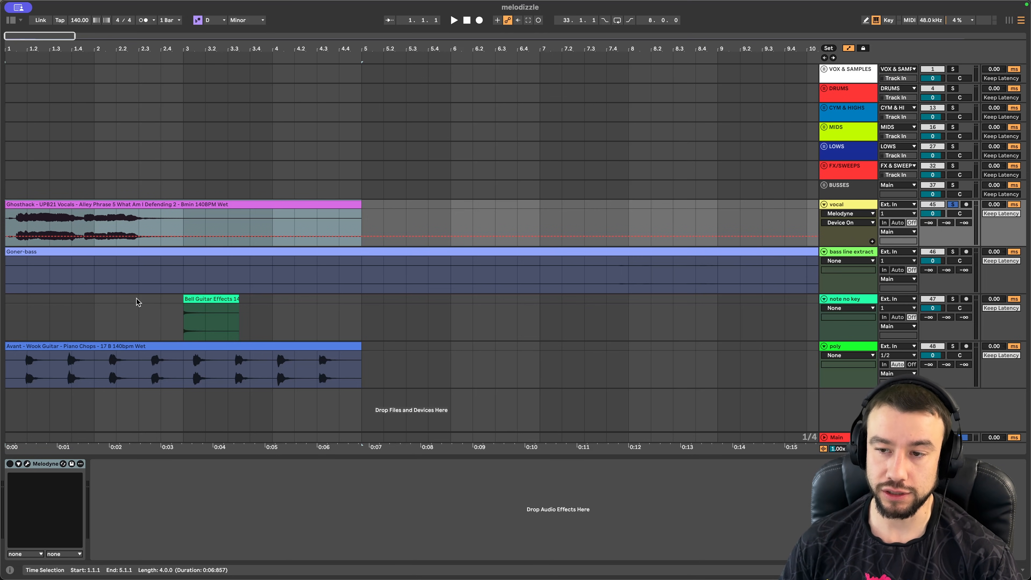
key("space")
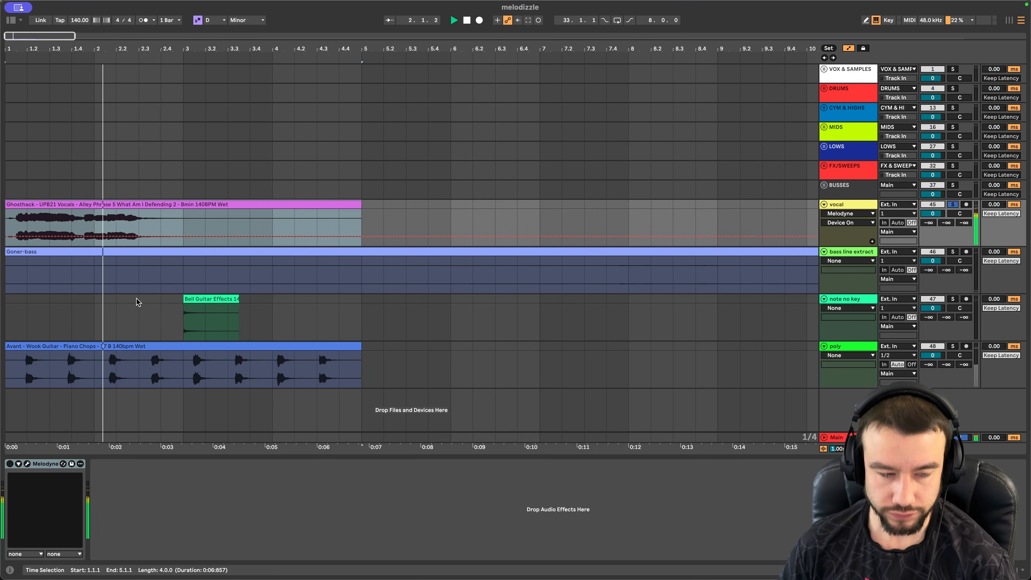
scroll(36, 228, "up", 3)
key("space")
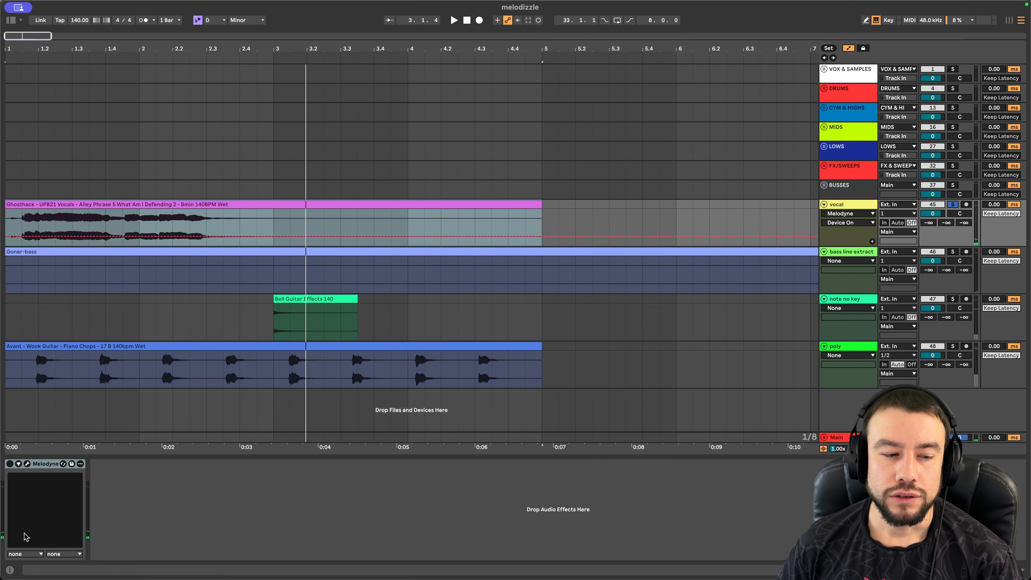
Enable Melodyne on the vocal track, open its editor and transfer the vocal phrase into it.
left_click(10, 464)
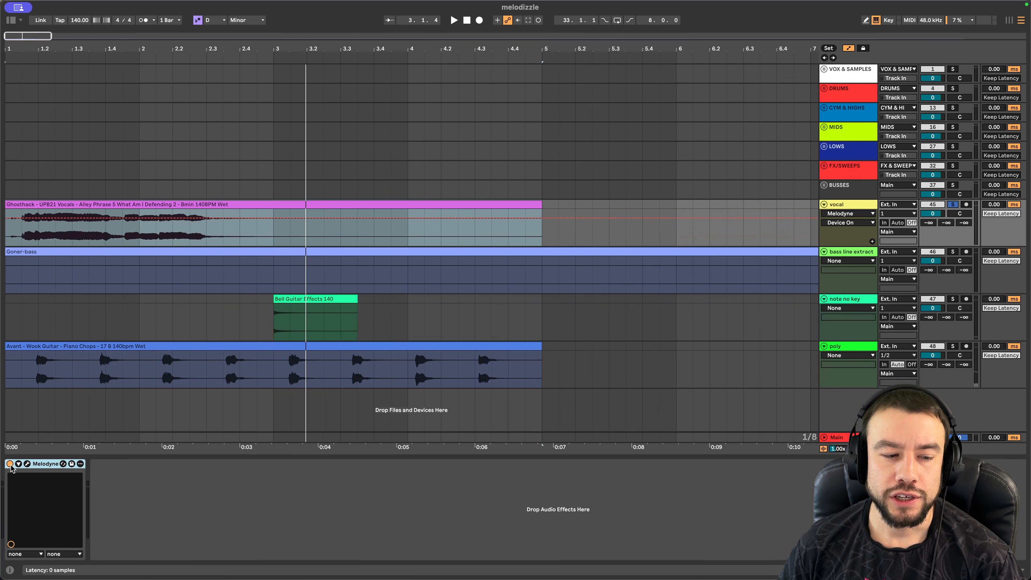
left_click(27, 464)
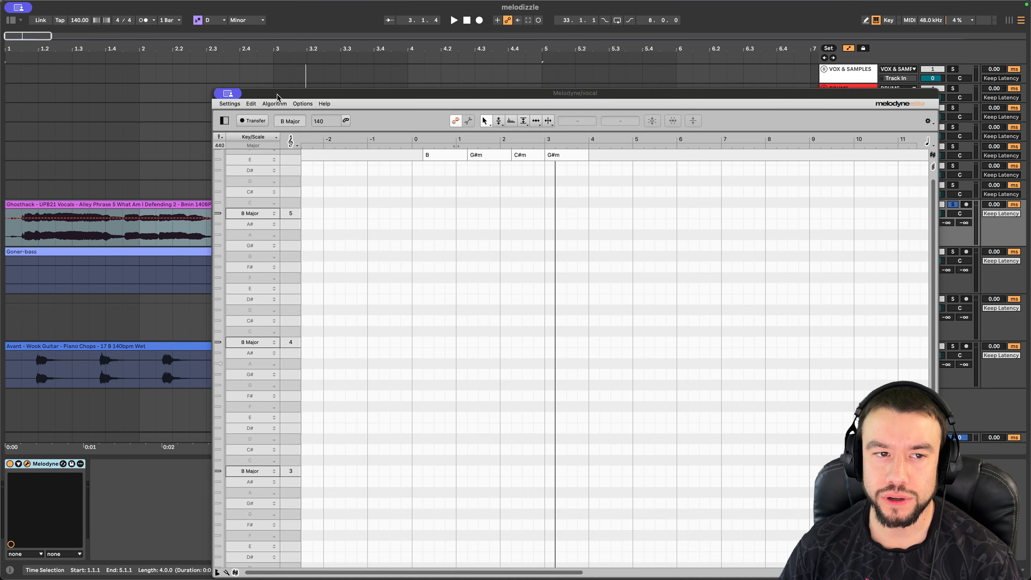
left_click_drag(278, 97, 218, 48)
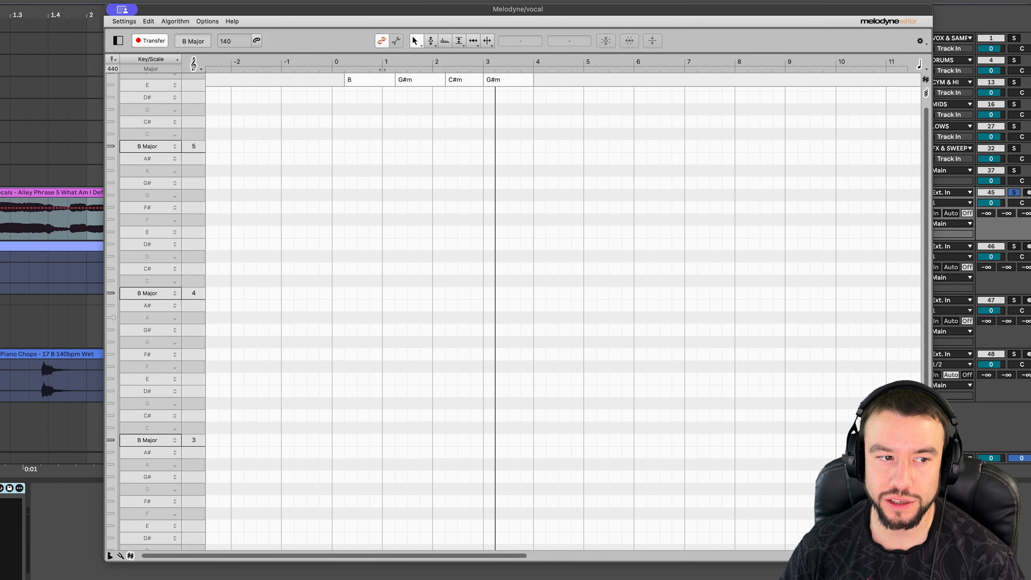
key("space")
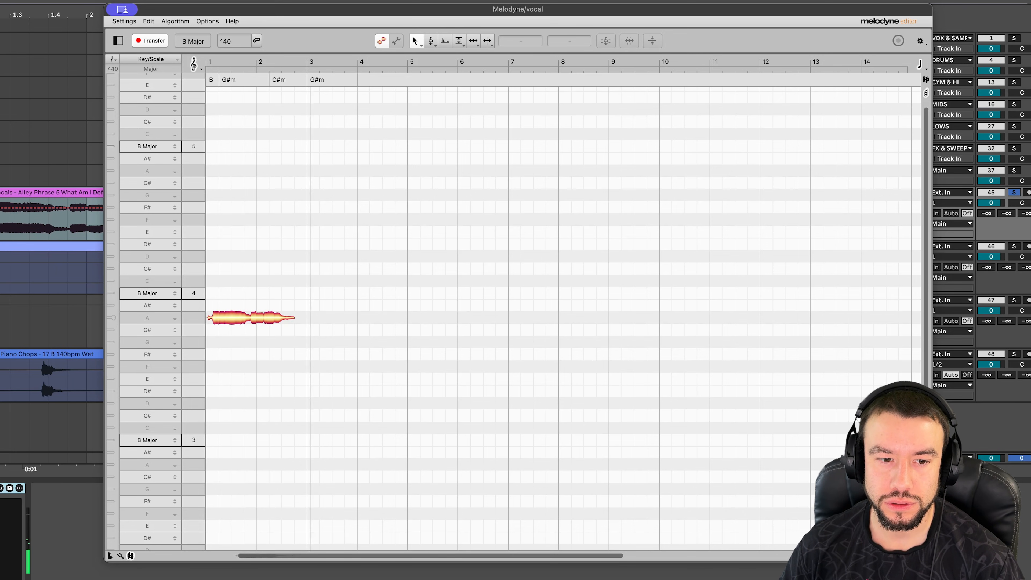
key("space")
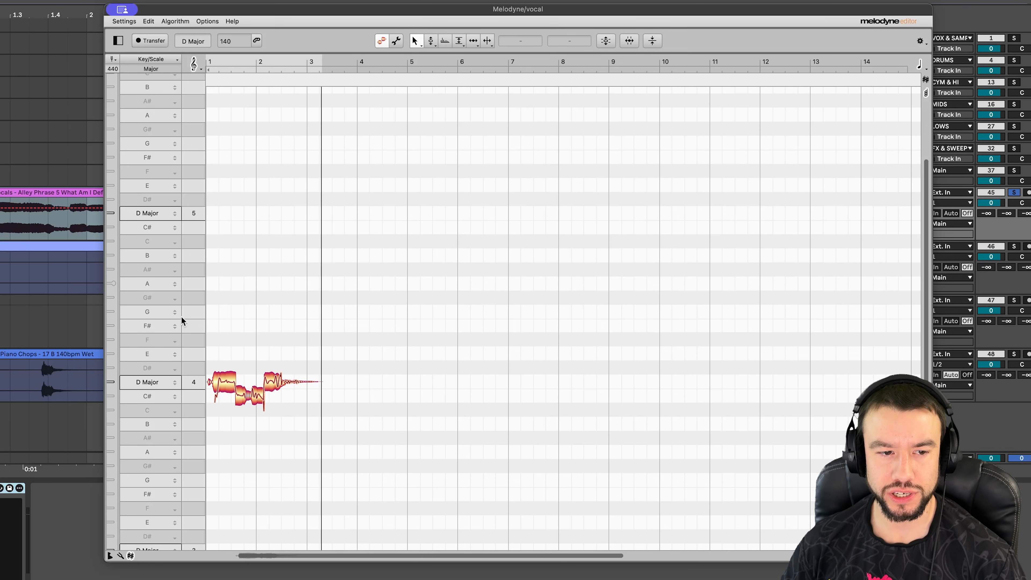
Set Melodyne's pitch grid to Key Snap.
left_click(208, 21)
mouse_move(214, 50)
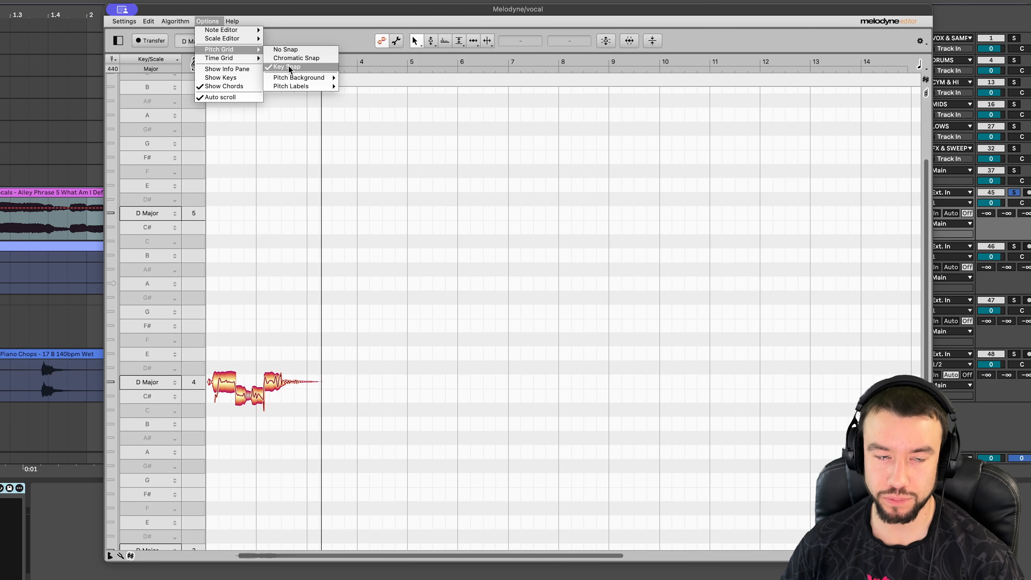
left_click(290, 67)
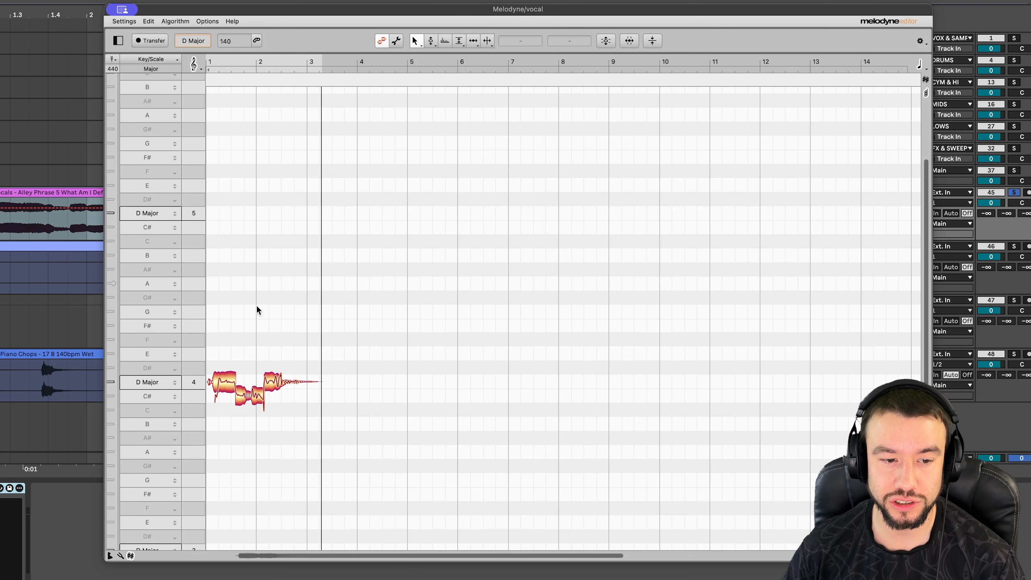
Hide the Melodyne plug-in window and show it again several times.
key("super+alt+p")
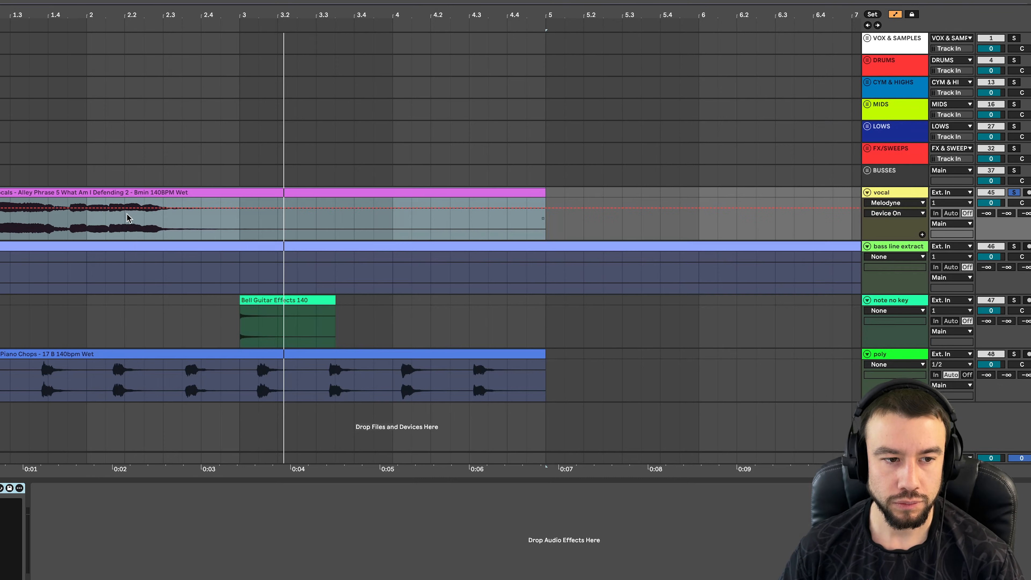
key("super+alt+p")
key("super+alt+p")
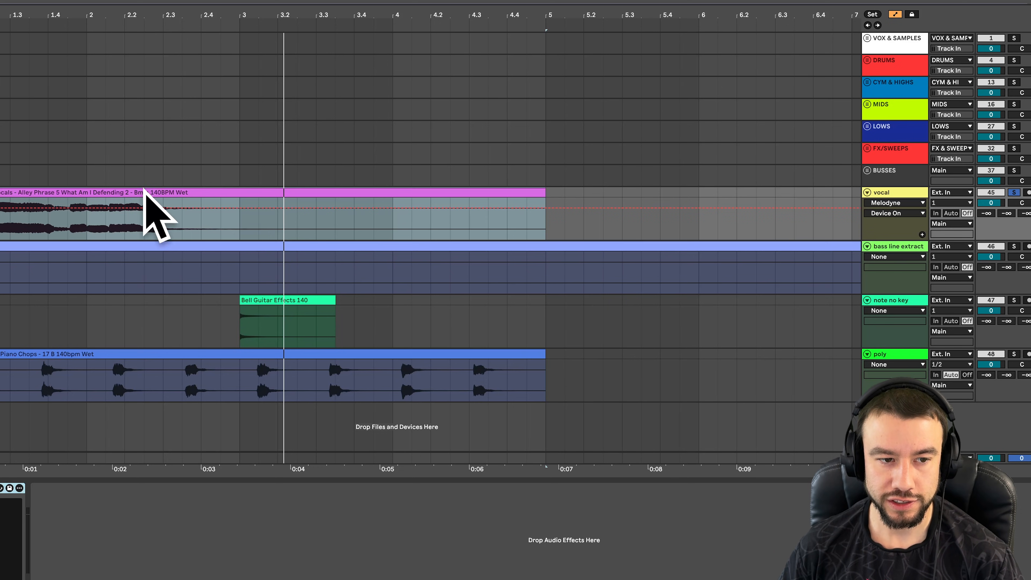
key("super+alt+p")
key("super+alt+p")
key("super+alt+p")
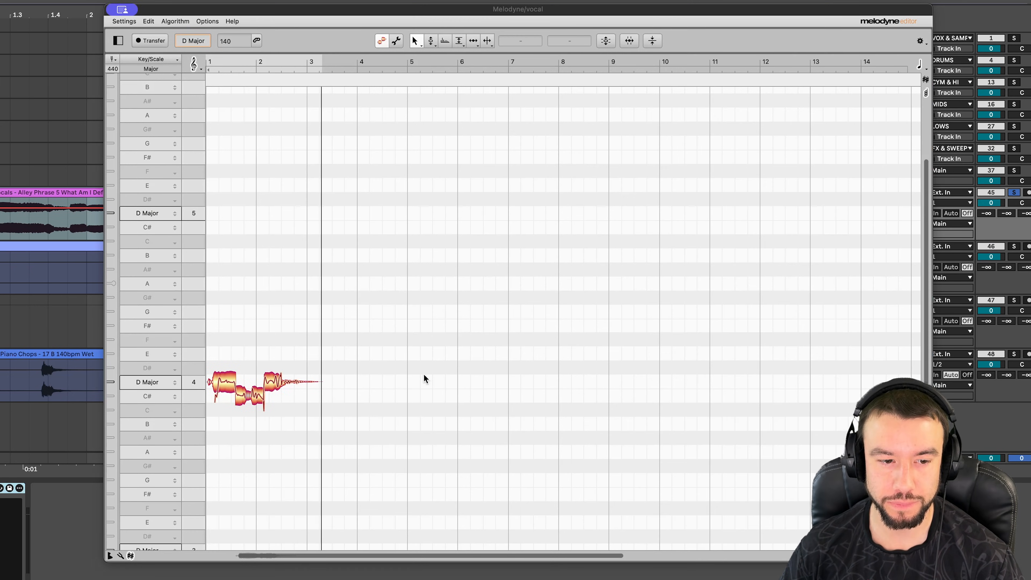
Set the key in Melodyne to B Minor.
left_click(185, 40)
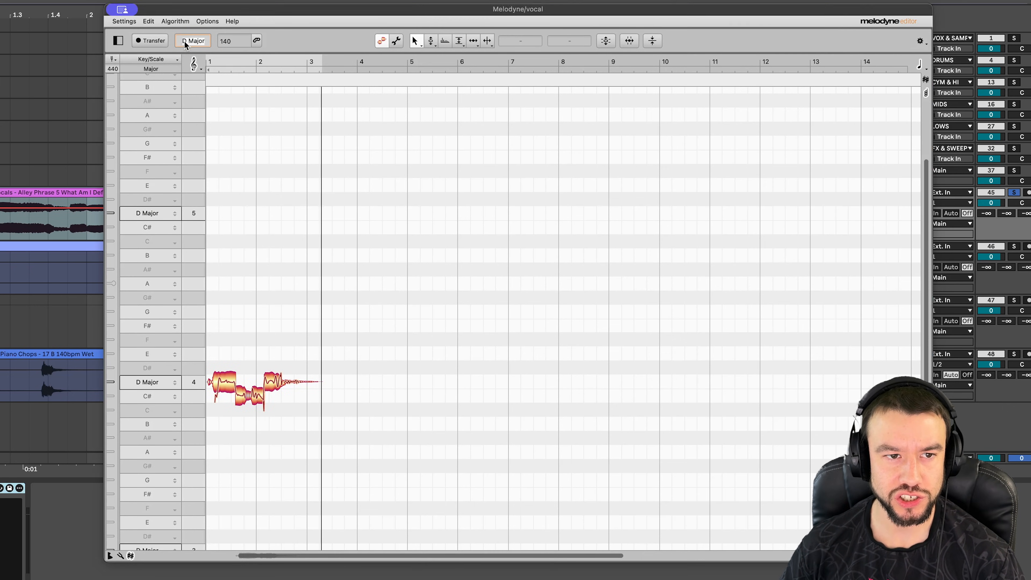
type("b min")
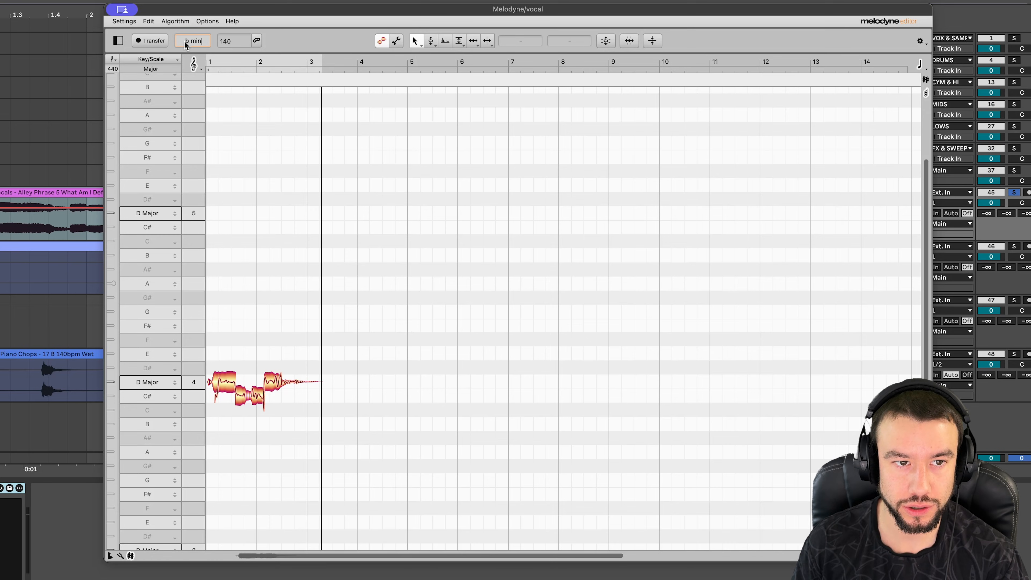
key("Return")
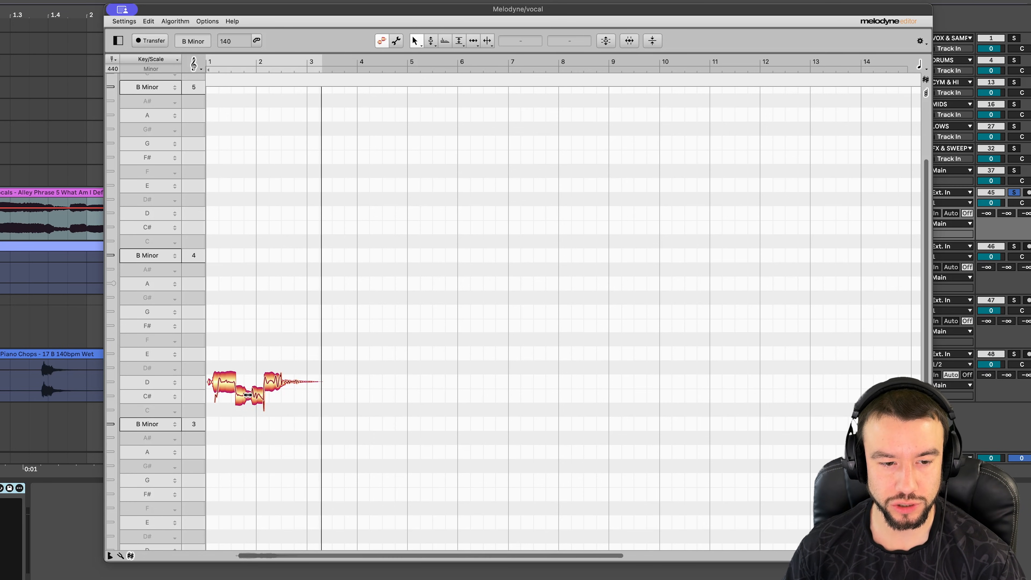
Try lowering the first long vocal note and the note after it to B3 while playing the phrase.
key("space")
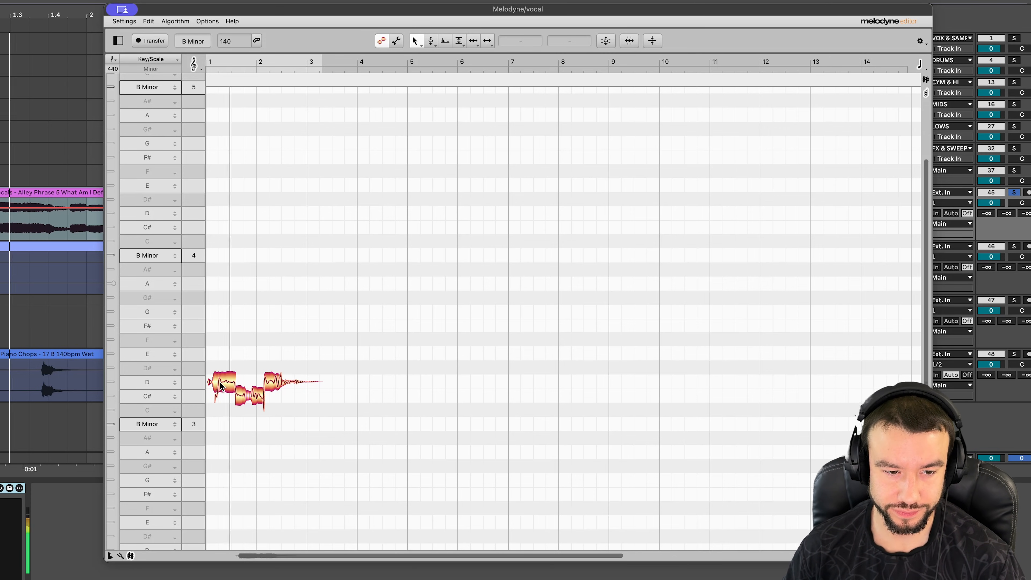
left_click_drag(224, 385, 222, 420)
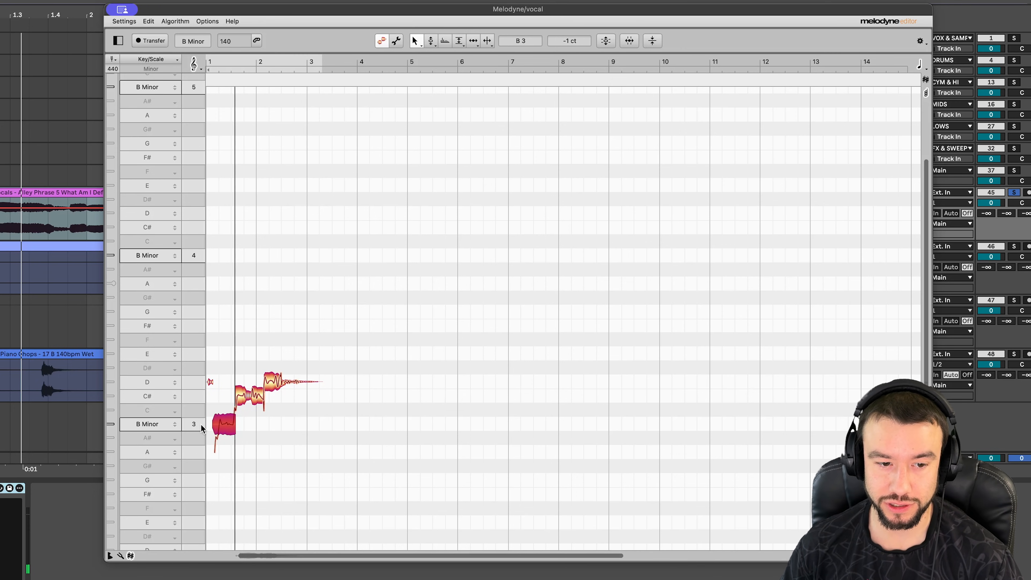
left_click_drag(237, 394, 251, 395)
key("space")
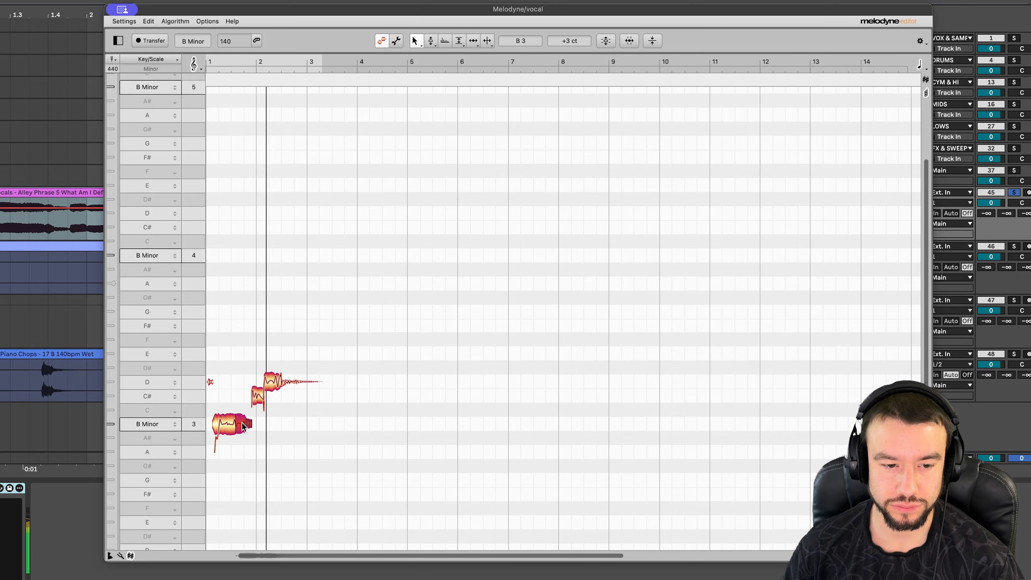
Undo the second note's pitch move and raise the first long note back to D4.
key("super+z")
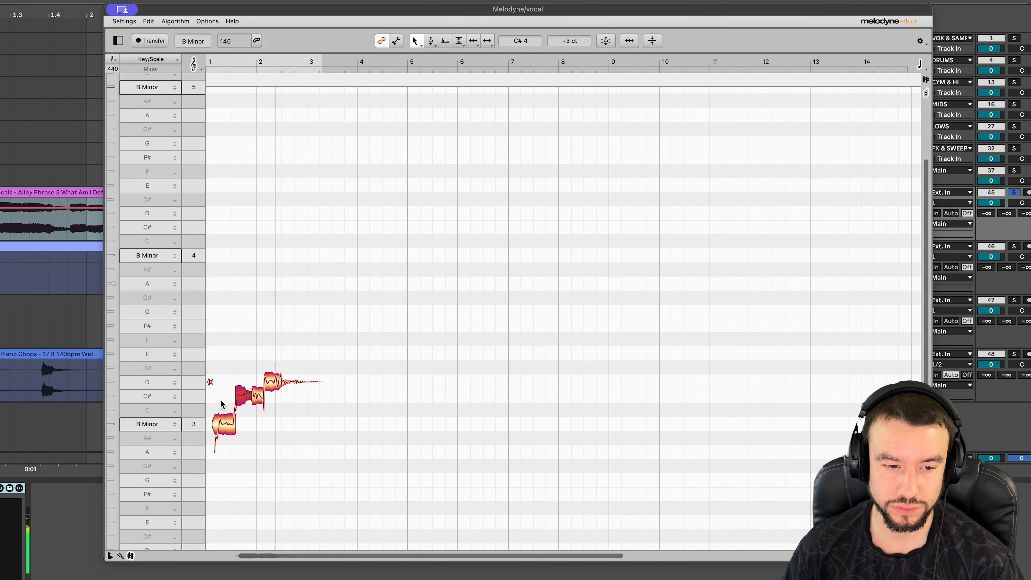
scroll(324, 401, "left", 5)
scroll(325, 401, "right", 2)
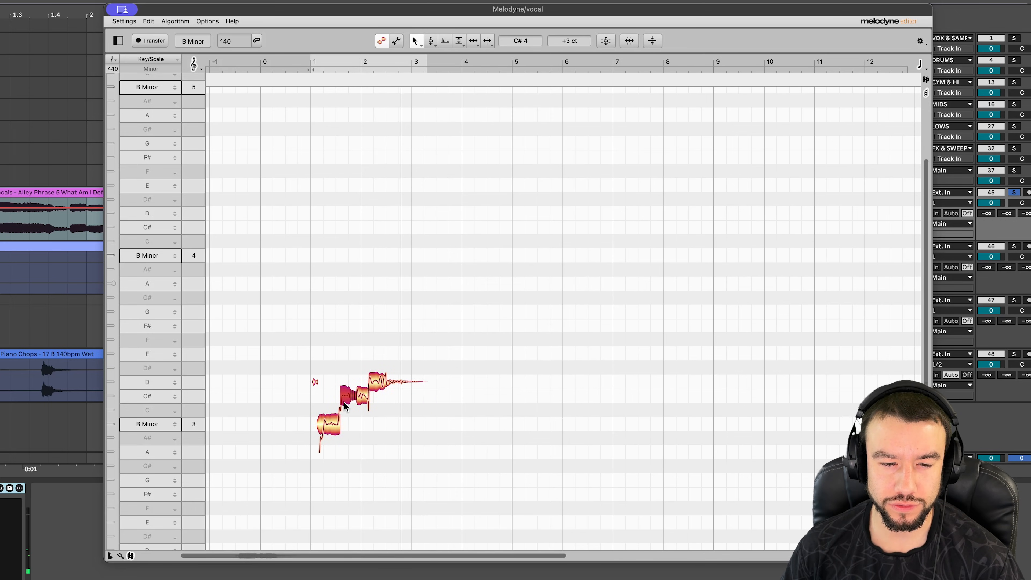
scroll(344, 407, "right", 2)
left_click(250, 417)
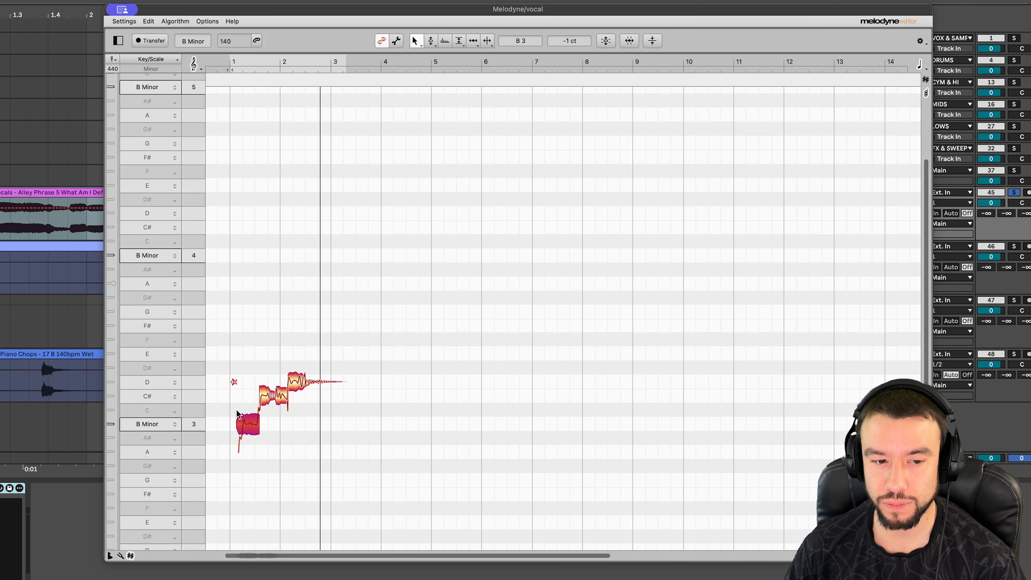
left_click_drag(238, 413, 245, 384)
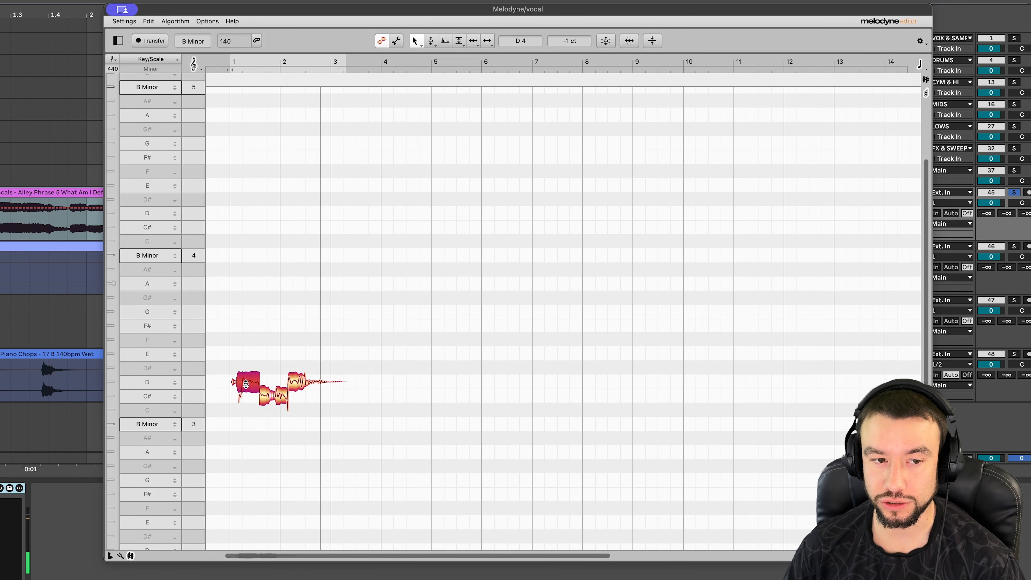
Close the Melodyne window to return to the arrangement.
left_click(125, 14)
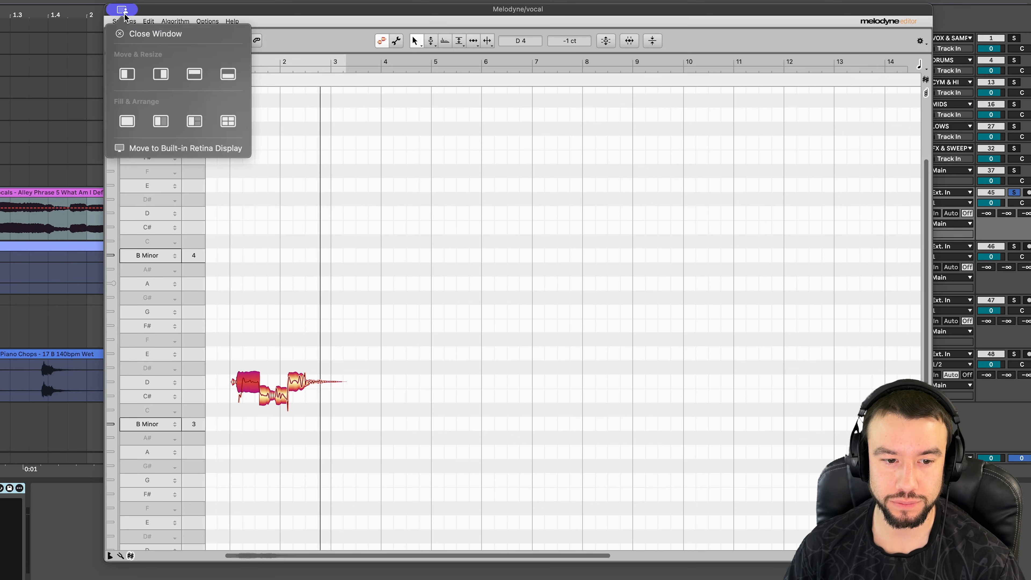
left_click(306, 324)
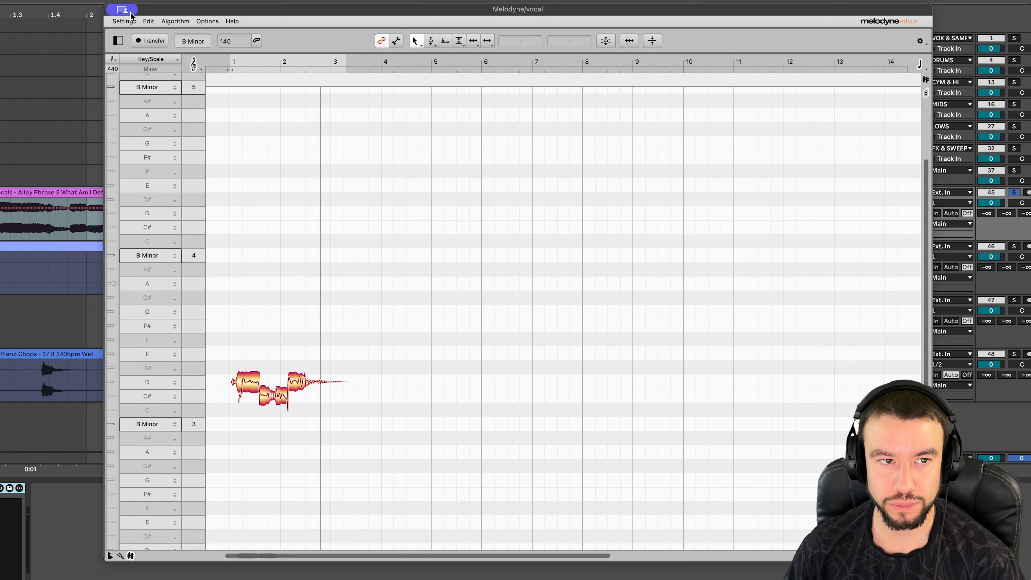
mouse_move(131, 16)
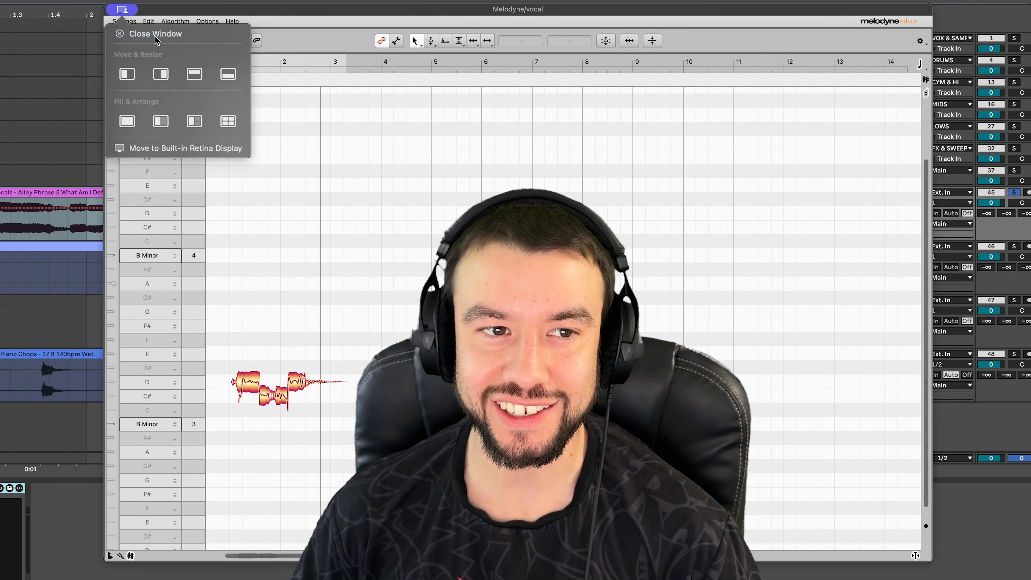
left_click(155, 34)
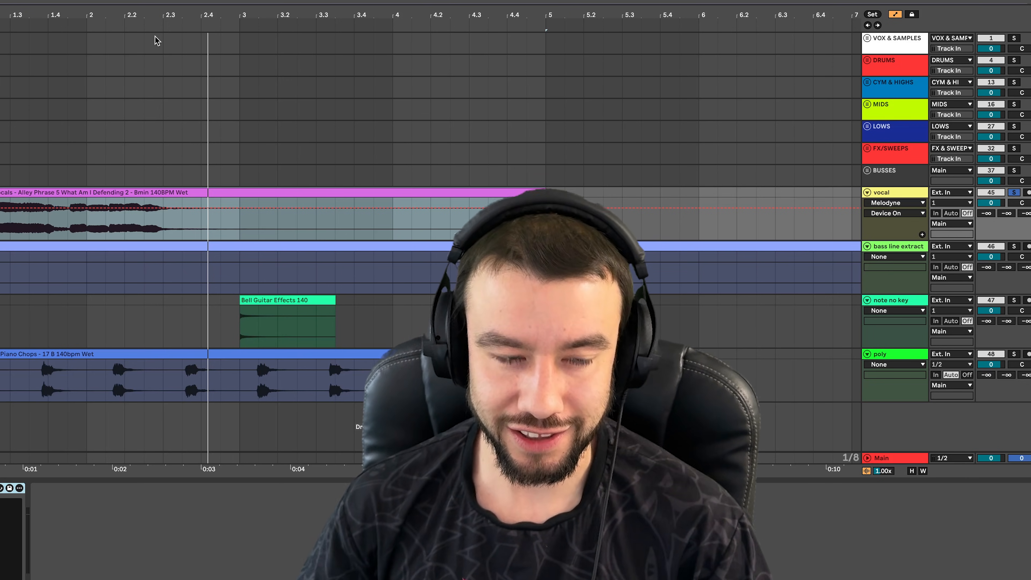
Show the full length of the Goner-bass clip and solo the bass line extract track.
key("minus")
key("minus")
key("minus")
key("minus")
key("minus")
key("minus")
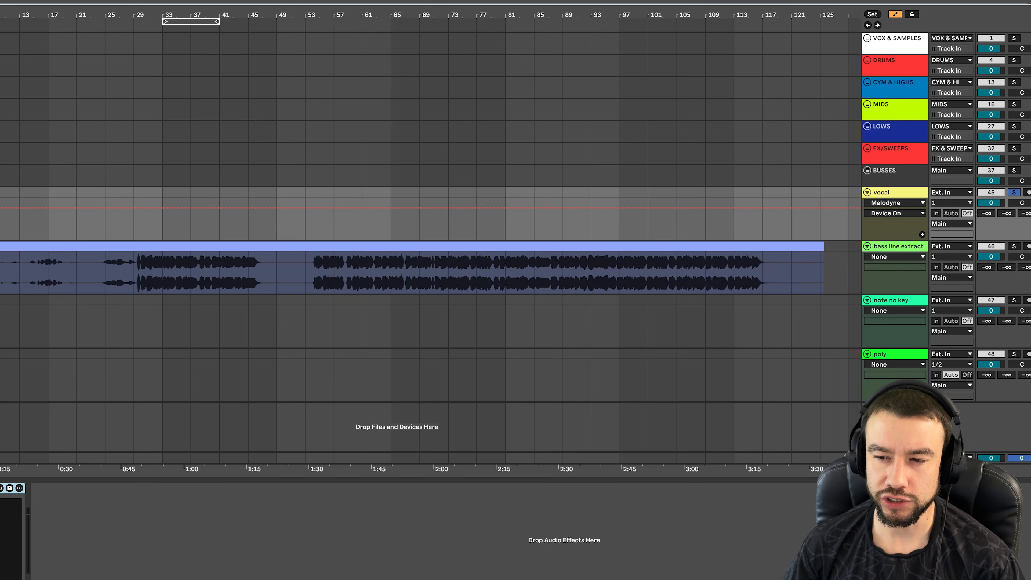
left_click(1012, 247)
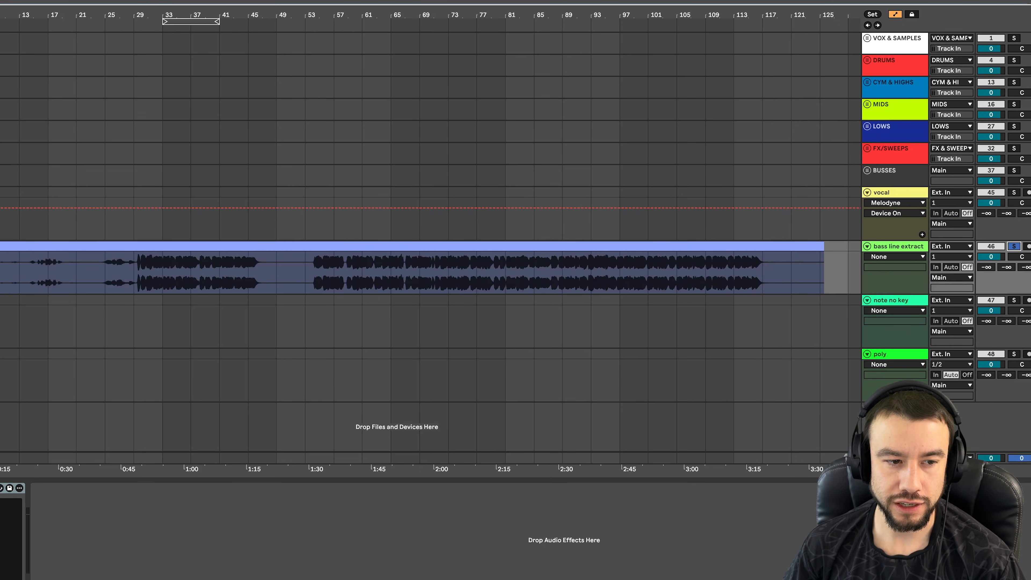
Play the Goner-bass clip from where the loud bass line comes in, around bar 29.
key("plus")
key("plus")
key("plus")
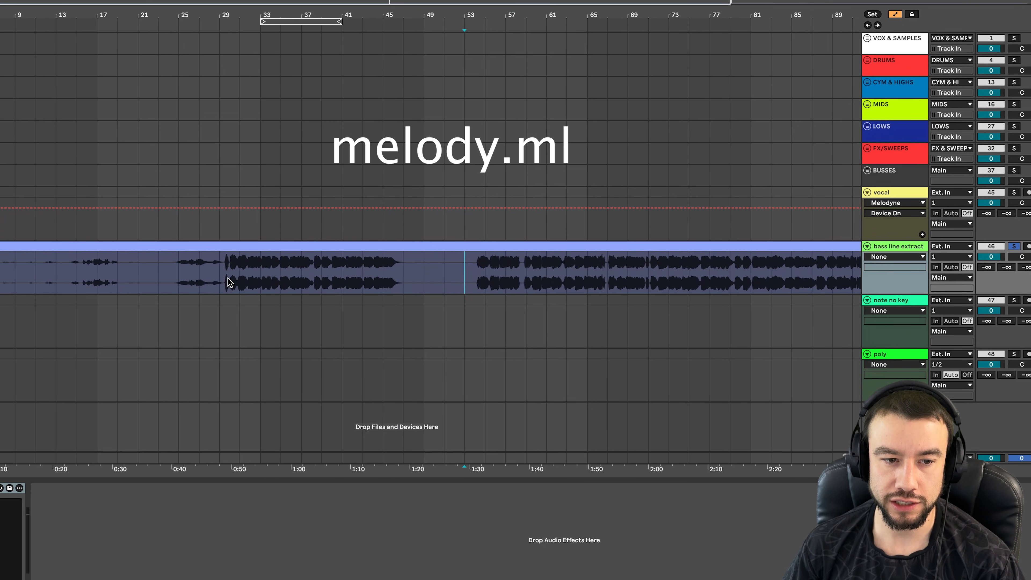
left_click(228, 283)
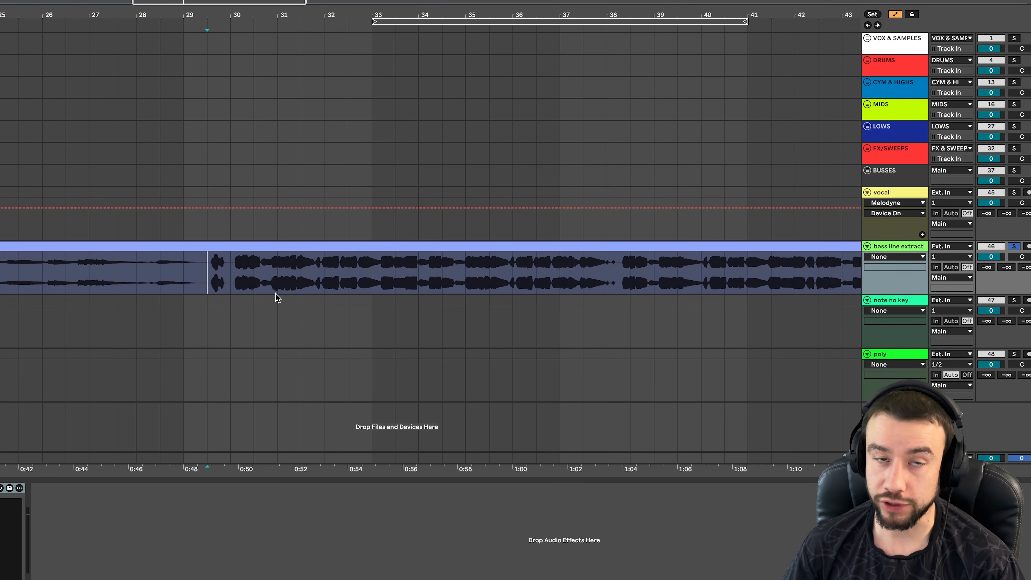
key("space")
Split the Goner-bass clip just before bar 30, at the start of the main bass phrase.
left_click(221, 273)
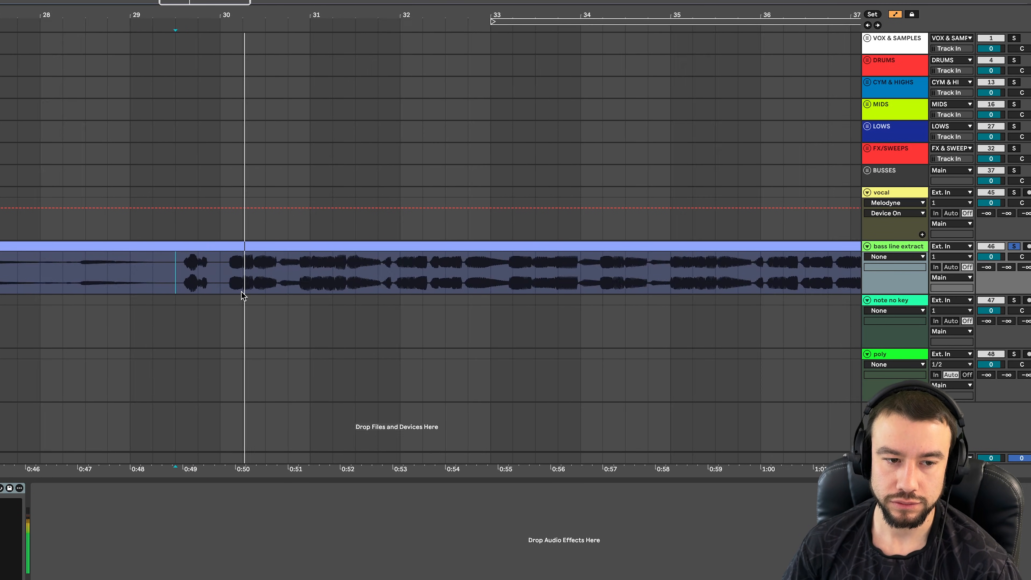
key("ctrl+e")
key("plus")
key("minus")
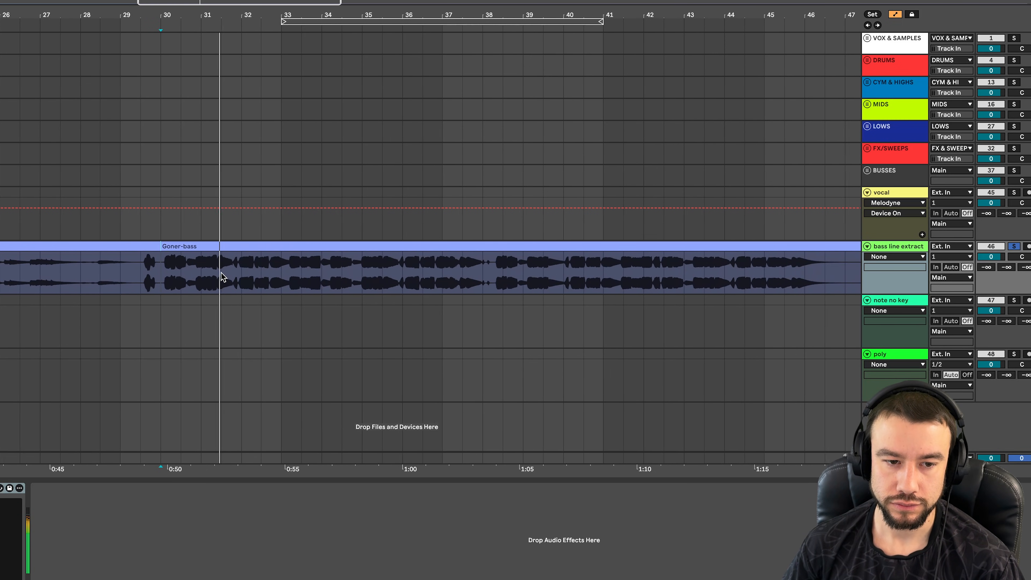
Add Melodyne to the bass line extract track and transfer the bass line from about bar 30 to bar 34.
left_click(887, 249)
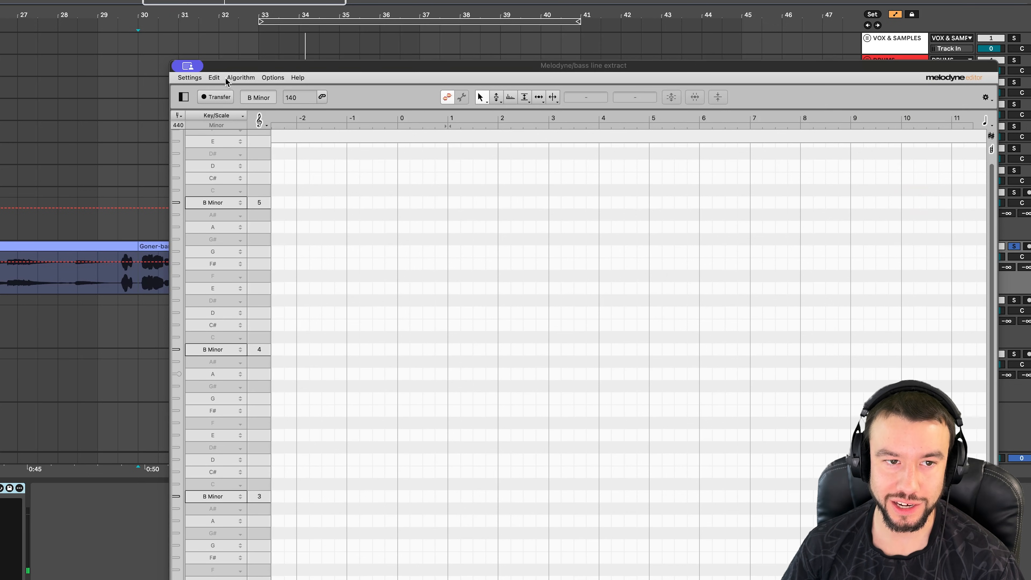
left_click(226, 98)
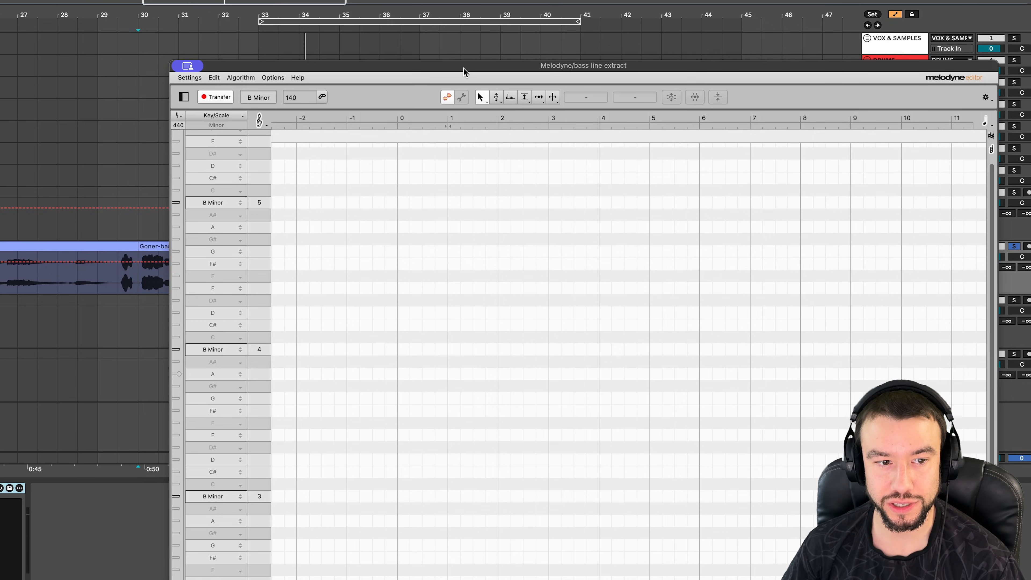
left_click_drag(444, 69, 407, 34)
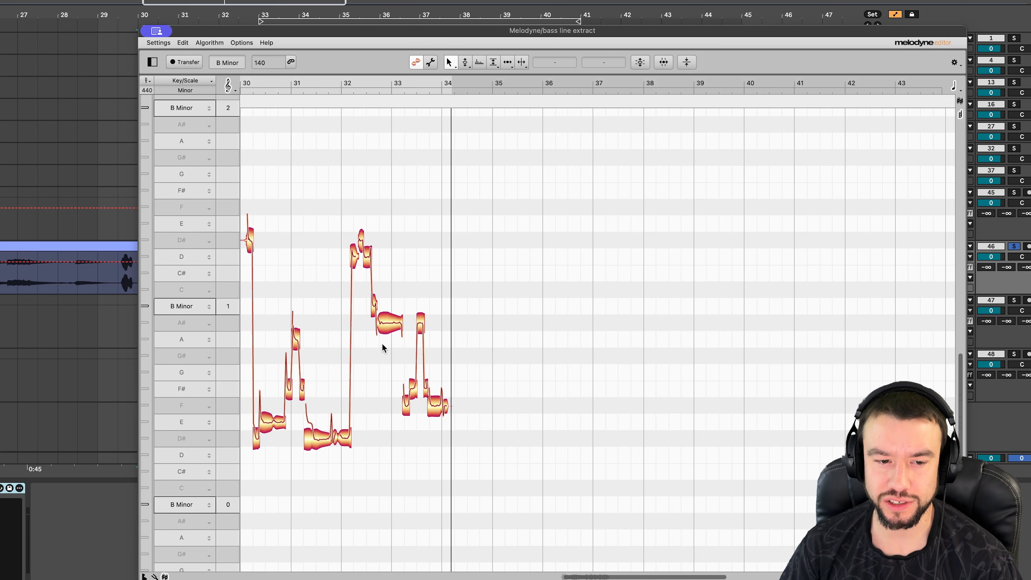
Examine the detected bass notes by selecting all notes on E1, F#1, A1, B1 and D2 in turn.
scroll(296, 452, "up", 5)
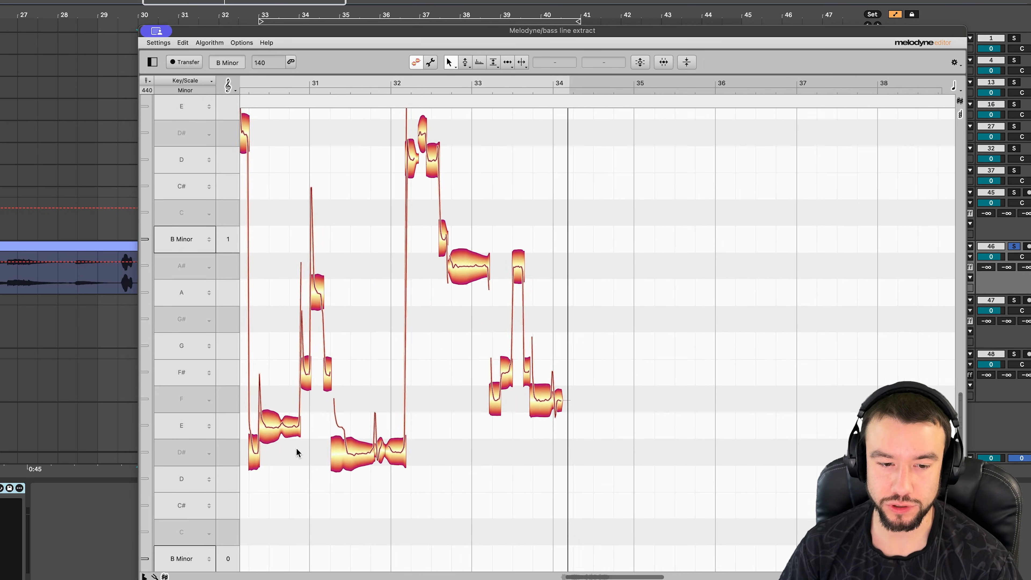
scroll(296, 451, "right", 3)
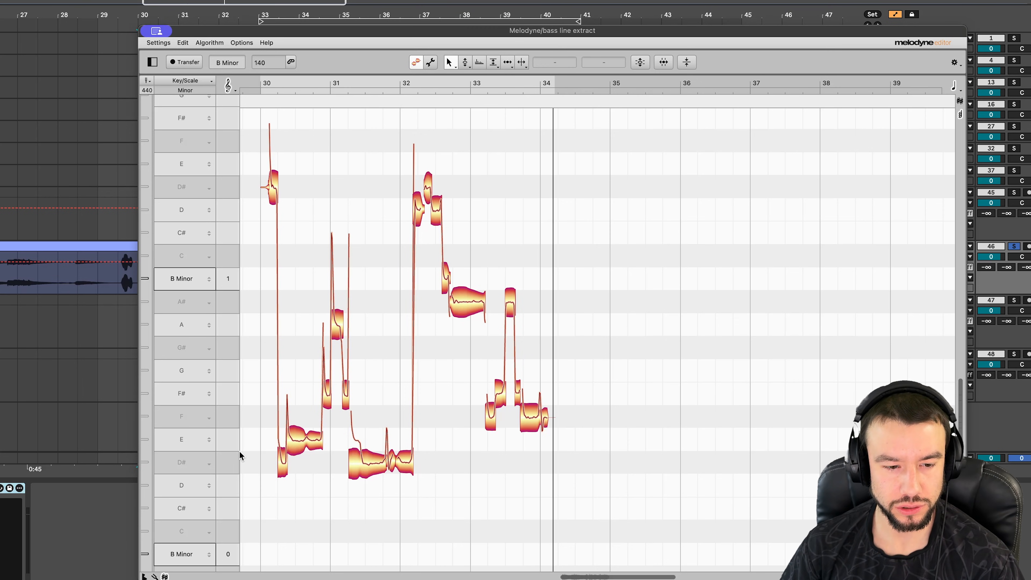
left_click(223, 445)
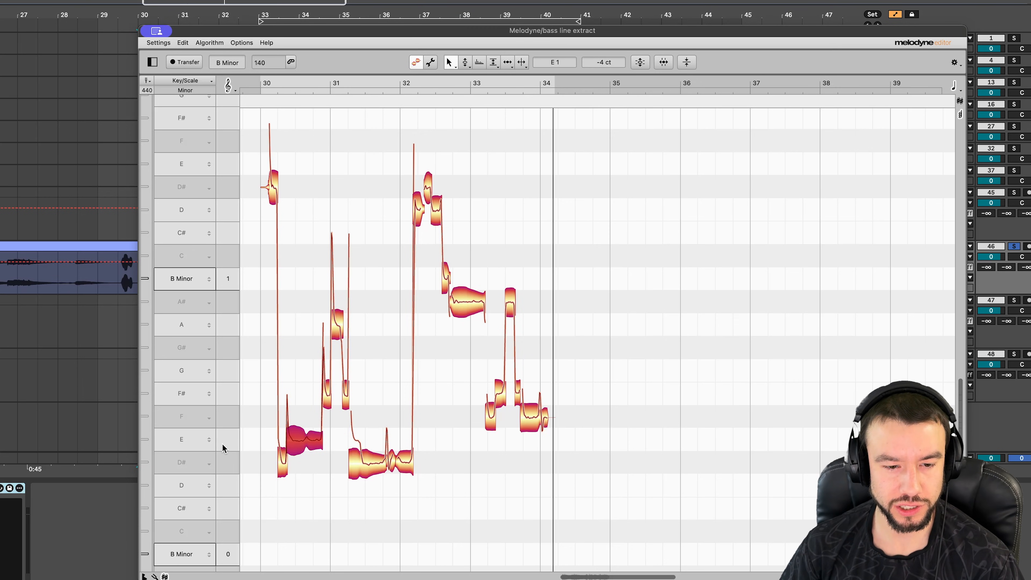
left_click(227, 398)
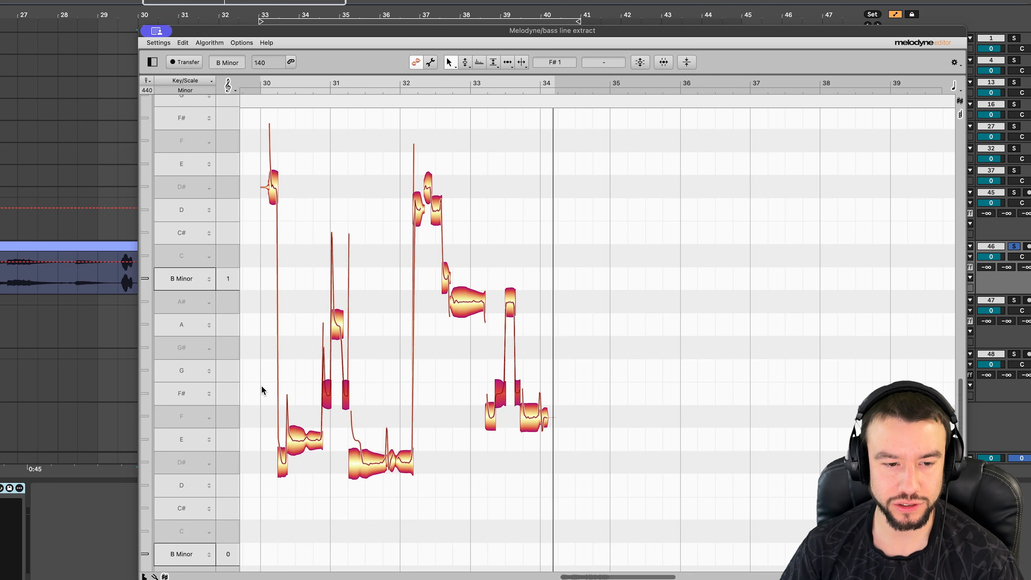
left_click(225, 320)
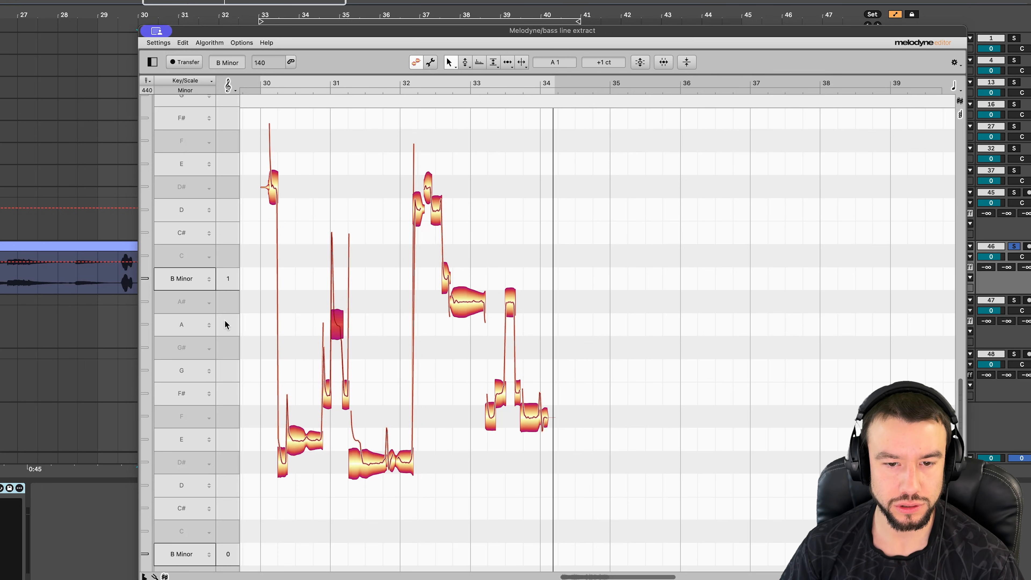
left_click(220, 274)
left_click(227, 207)
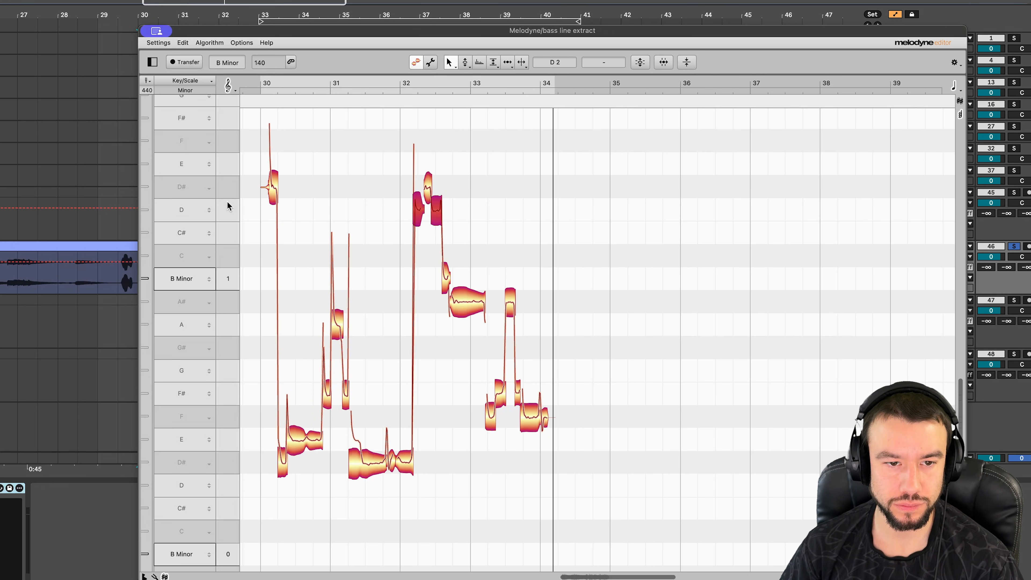
Select all bass notes and correct their pitch with Pitch Center at 0% and Pitch Drift at 100%.
left_click(558, 240)
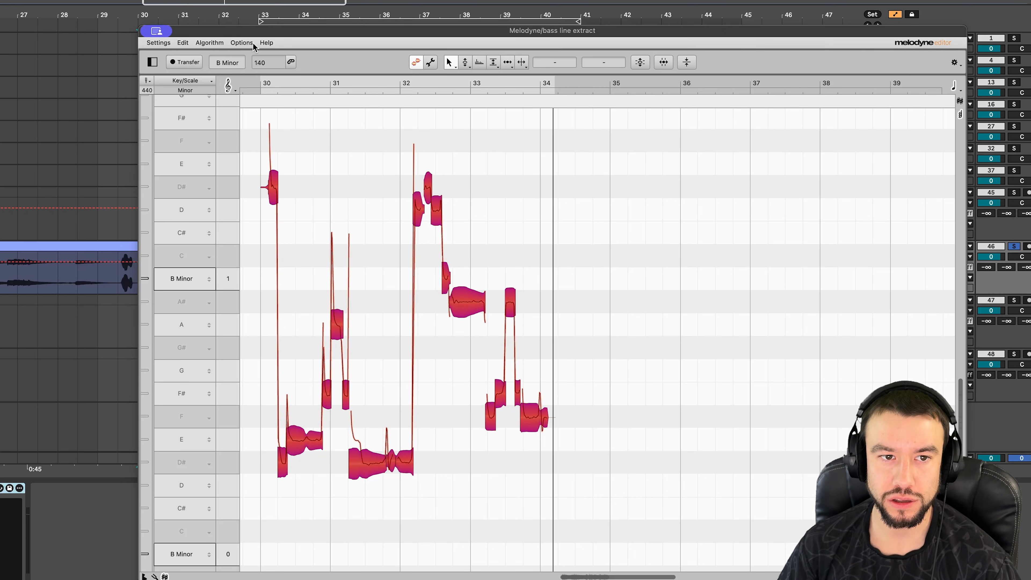
left_click(266, 42)
left_click(576, 141)
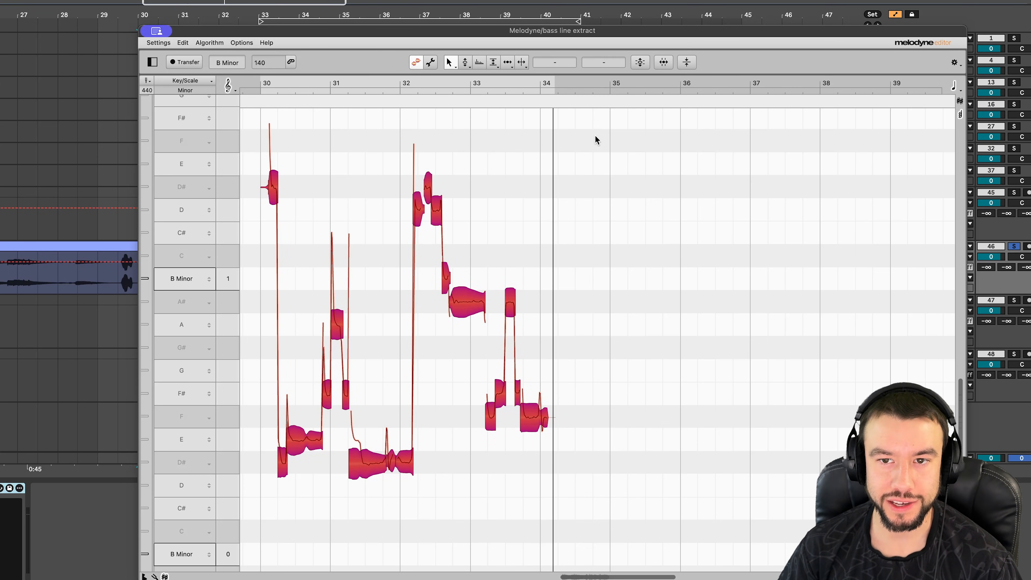
left_click(640, 62)
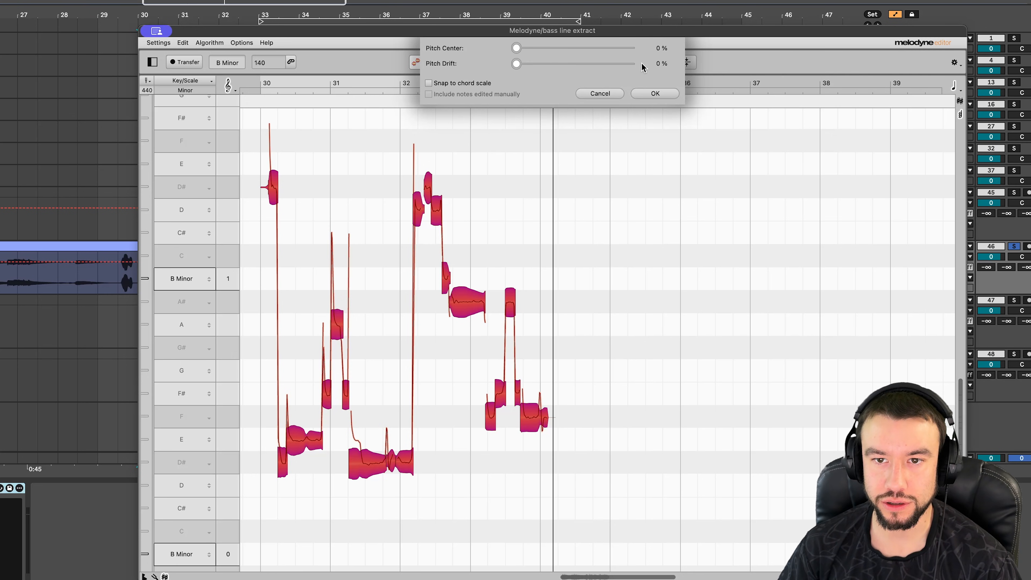
left_click_drag(515, 48, 654, 84)
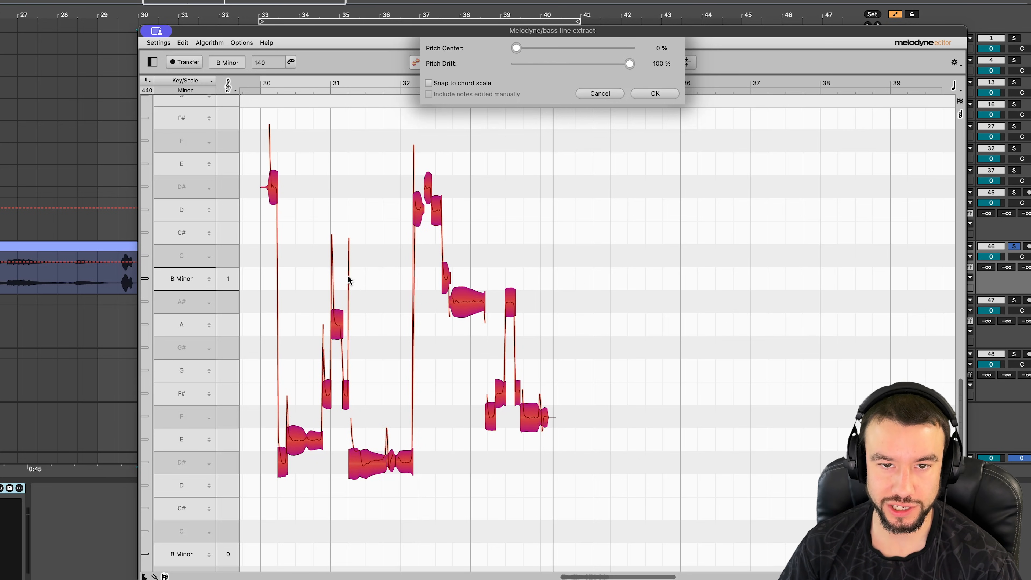
left_click(655, 93)
Save the bass notes as a MIDI file named basslinemid in the Downloads folder and close the Melodyne window.
scroll(451, 385, "left", 3)
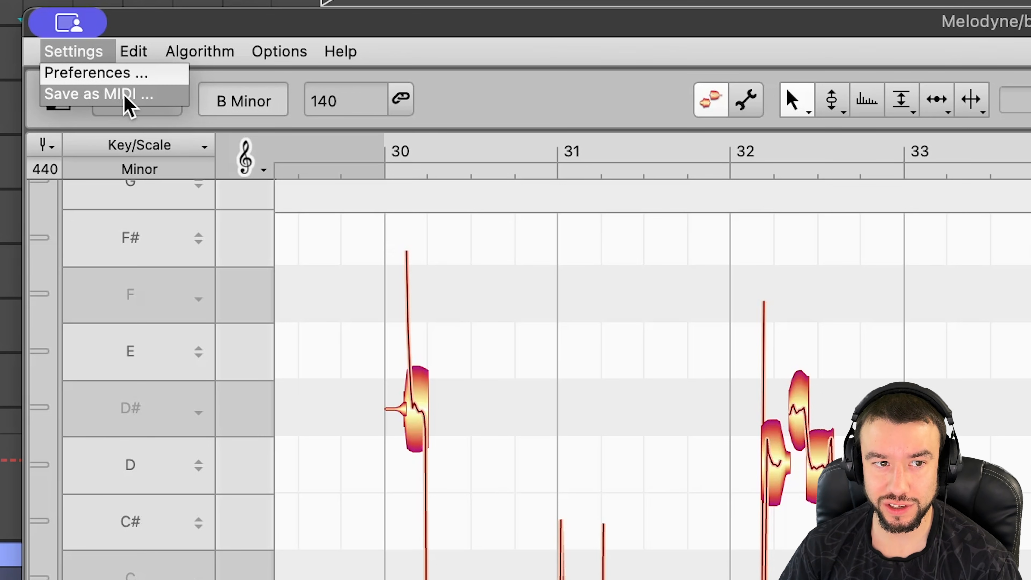
mouse_move(140, 48)
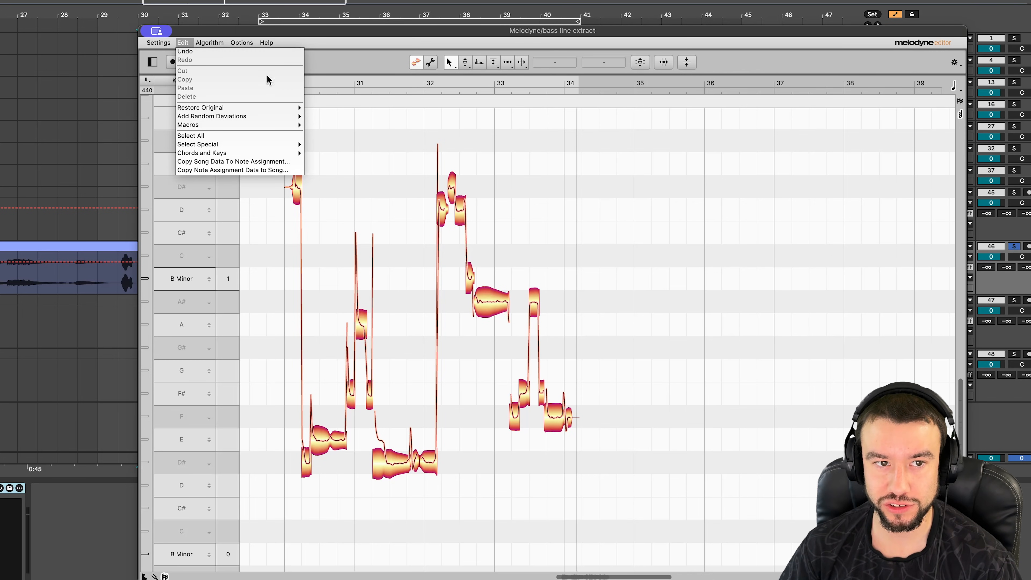
left_click_drag(221, 29, 253, 66)
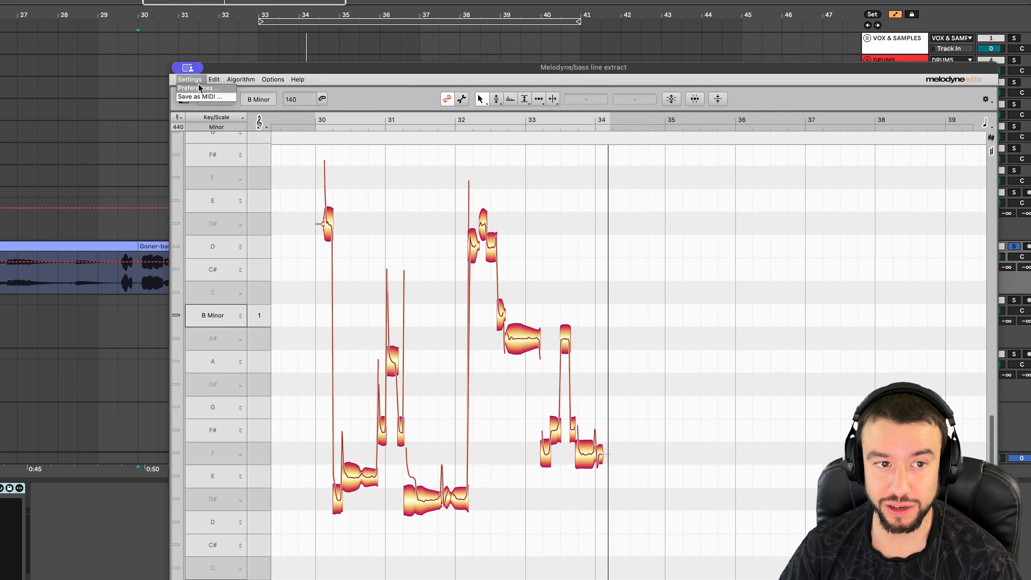
left_click(203, 97)
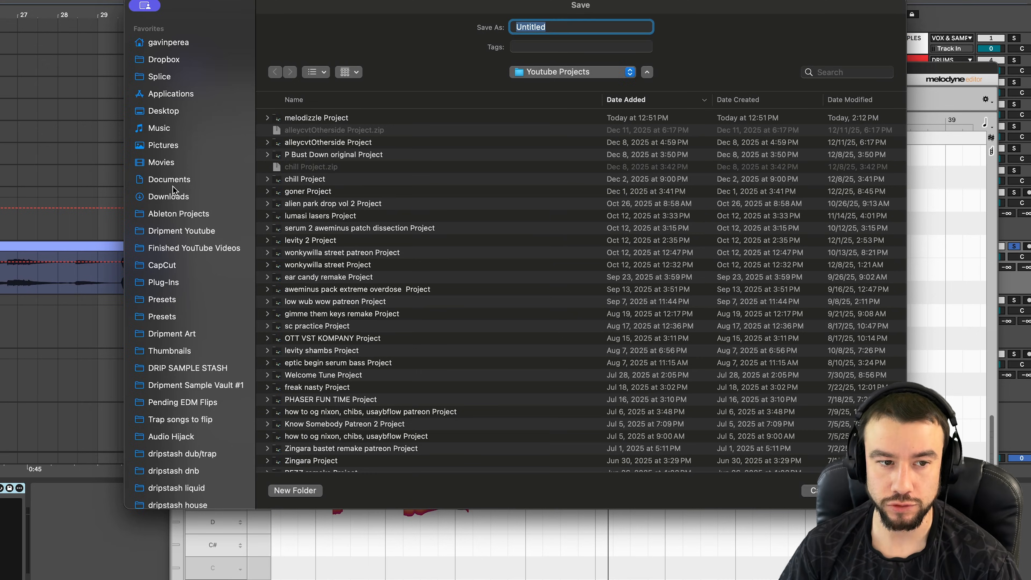
left_click(174, 197)
type("bass")
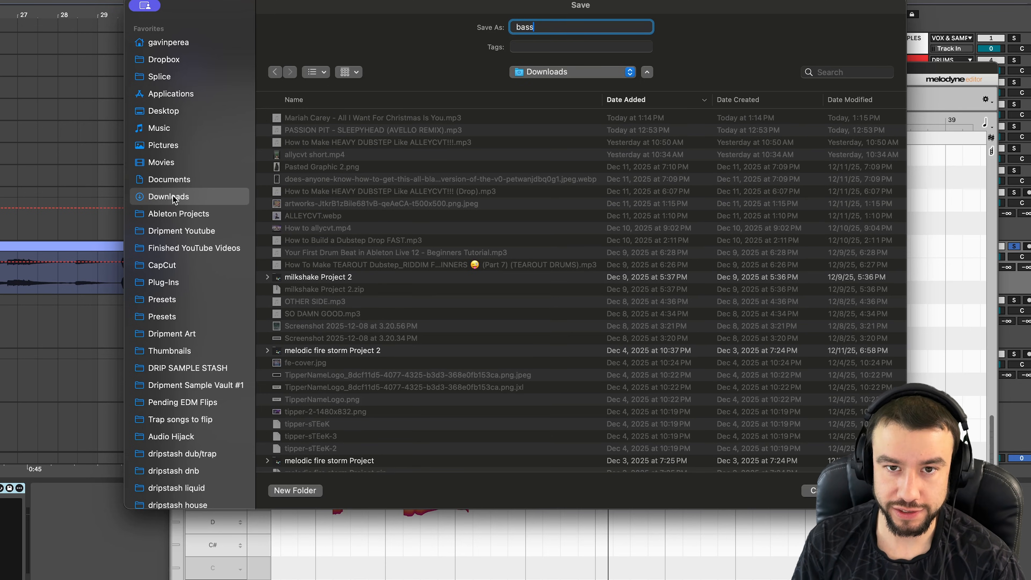
type("ln")
key("BackSpace")
type("i")
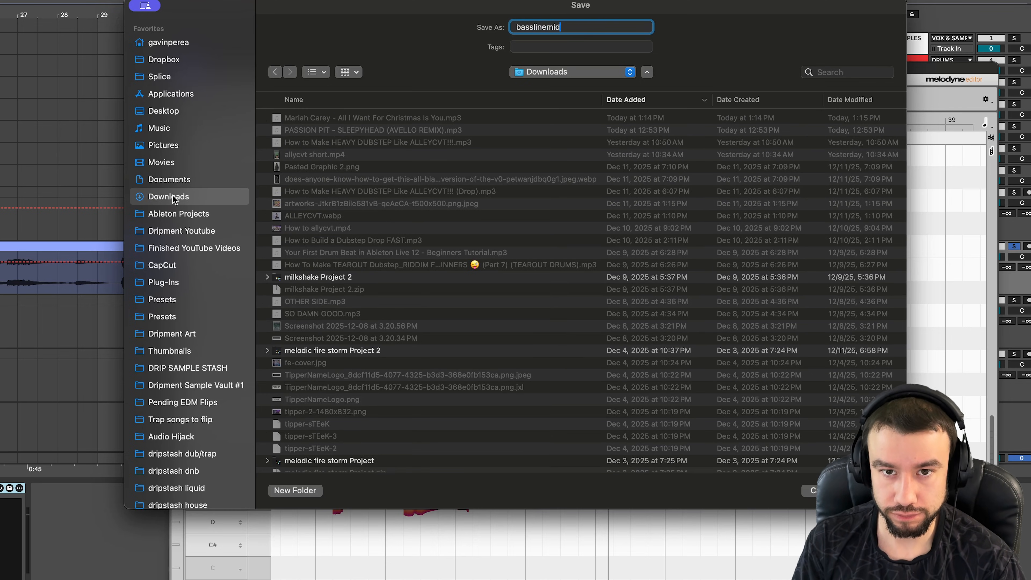
type("nemid")
key("Return")
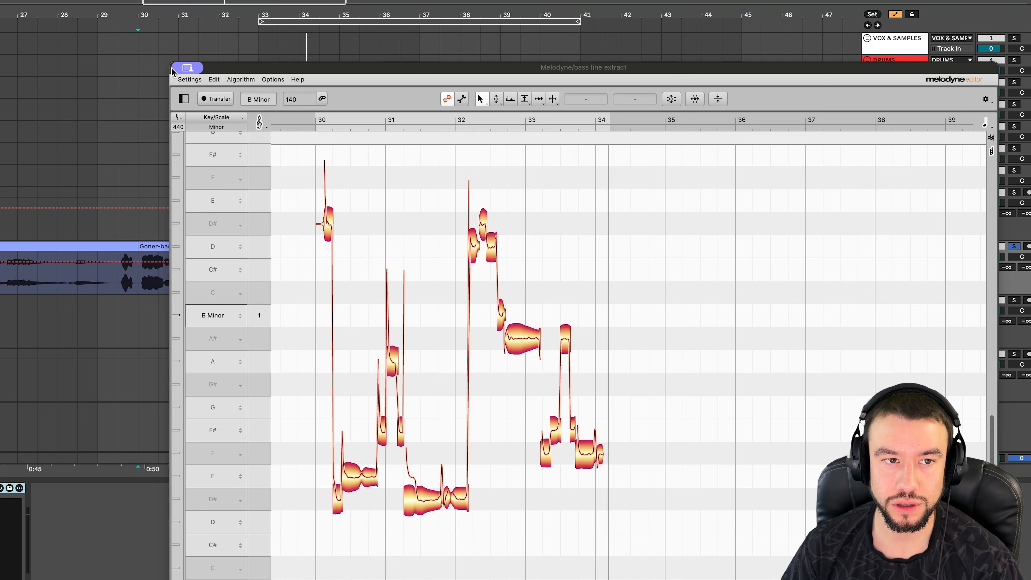
left_click(187, 69)
left_click(214, 90)
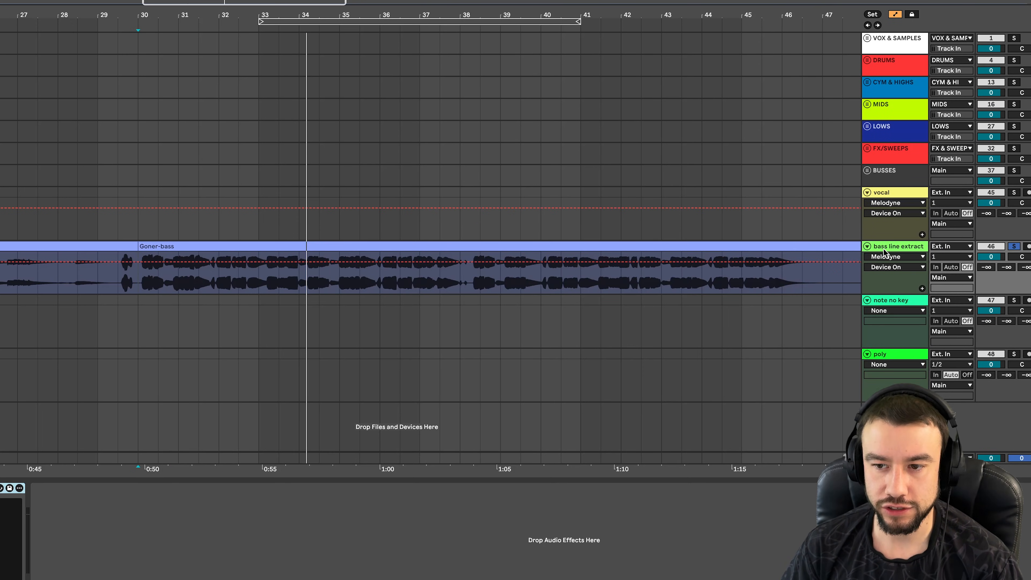
Insert a new track below bass line extract and place the saved MIDI file from Downloads on it.
key("ctrl+t")
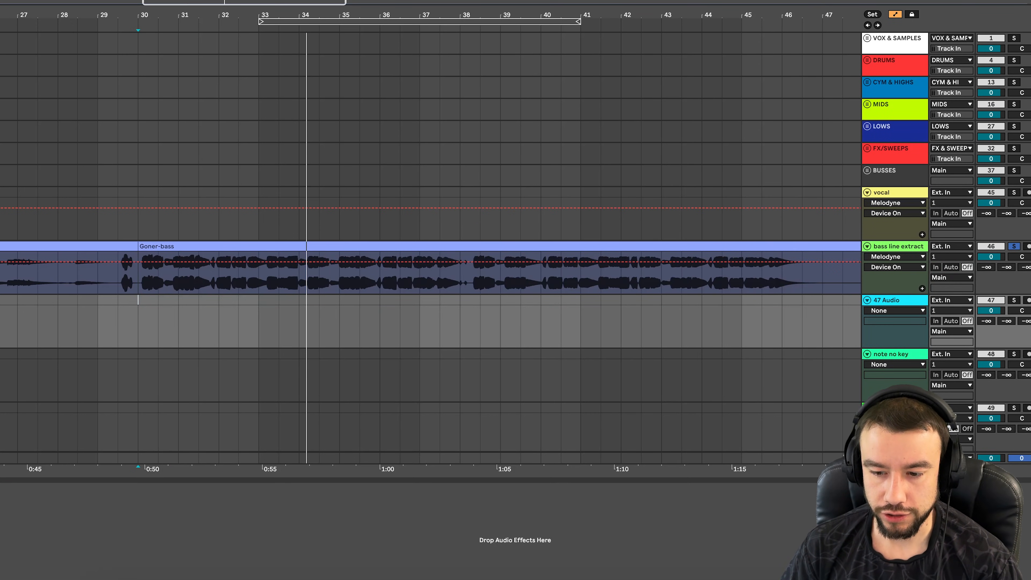
left_click(880, 576)
left_click_drag(879, 556, 253, 334)
scroll(253, 334, "down", 3)
scroll(399, 311, "up", 3)
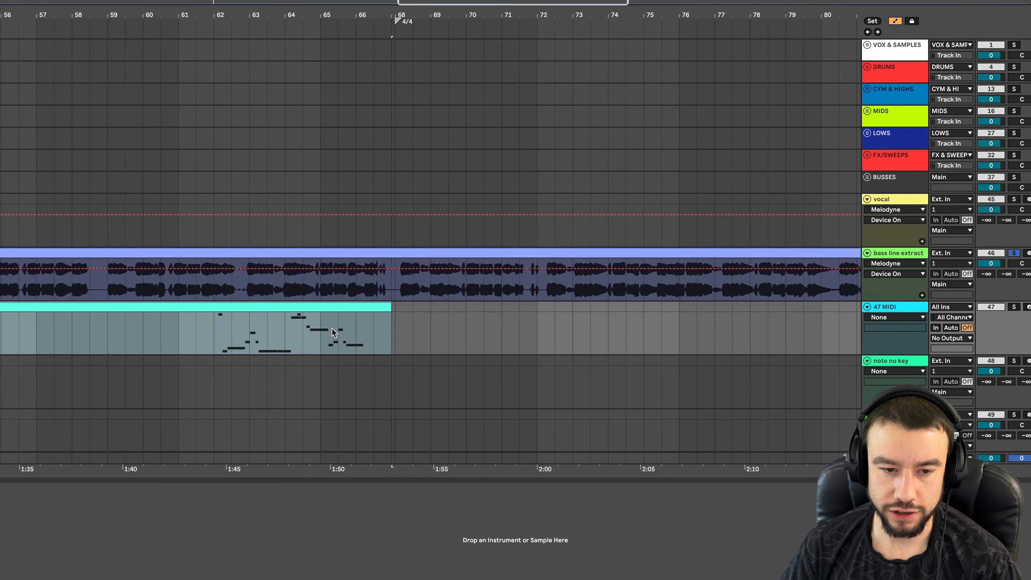
Split the imported MIDI clip at bar 62, just before its first note, and delete the empty part in front.
left_click(209, 336)
key("ctrl+e")
scroll(198, 319, "up", 3)
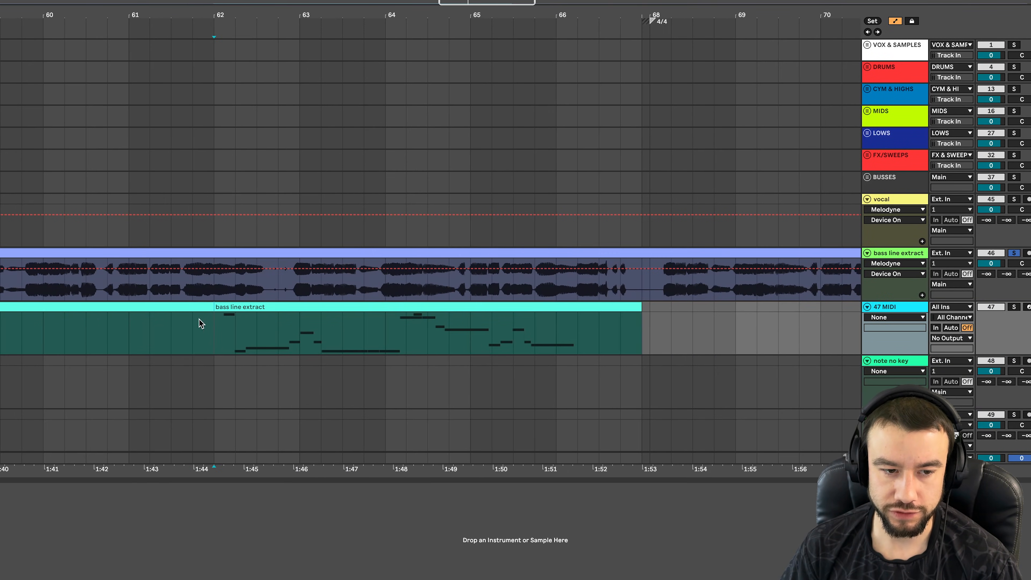
scroll(196, 303, "down", 3)
left_click(196, 304)
key("Delete")
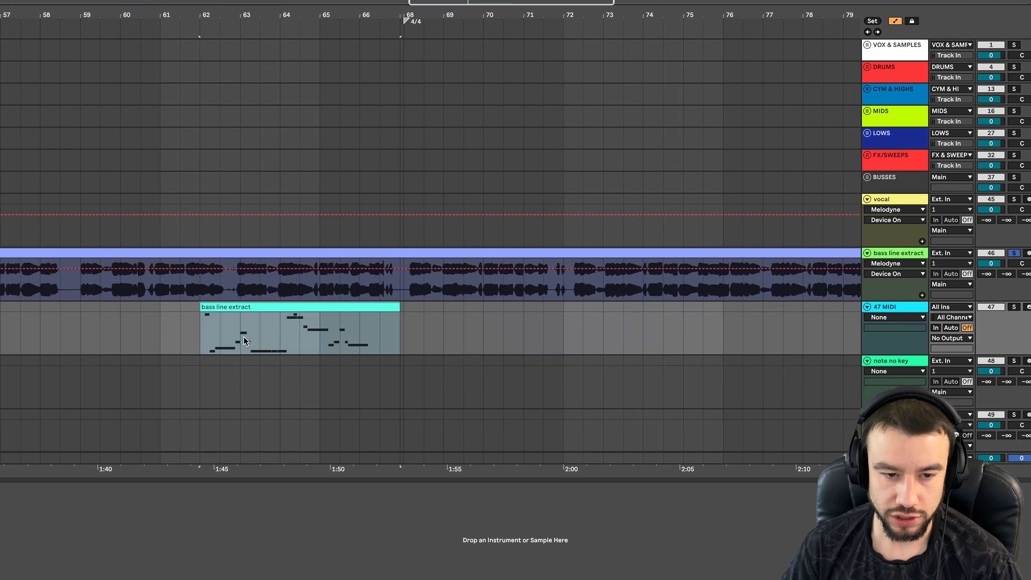
Open the bass line extract MIDI clip to review its notes, then hide the note editor.
scroll(243, 339, "up", 3)
double_click(371, 315)
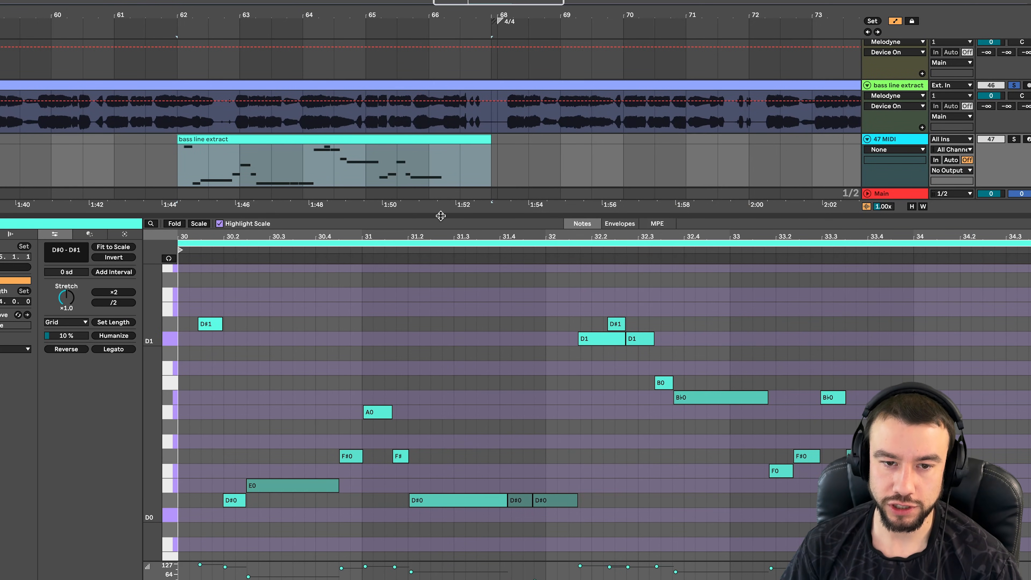
key("ctrl+alt+l")
scroll(430, 214, "down", 5)
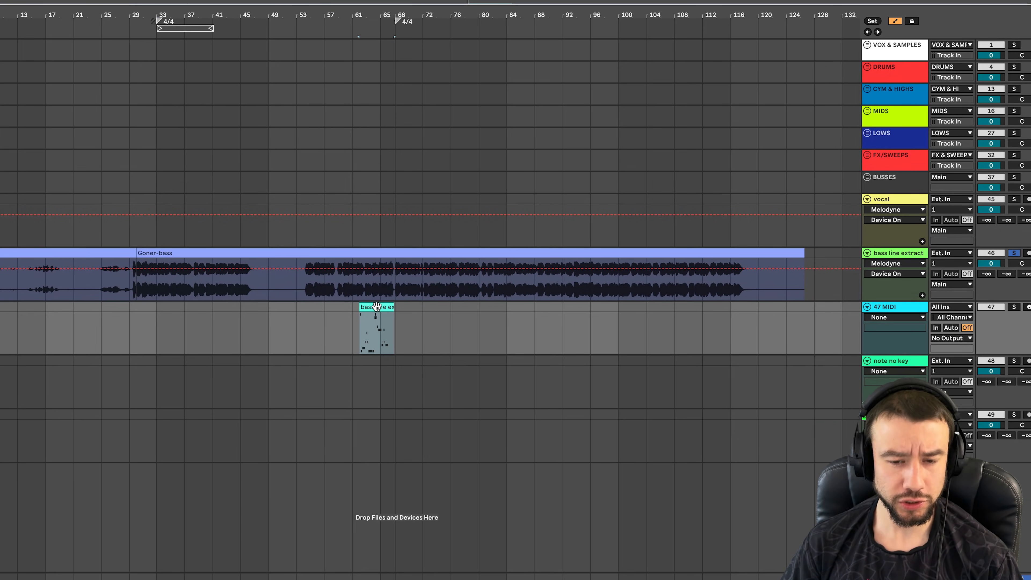
Delete the bass line extract MIDI clip and its 47 MIDI track.
key("Delete")
scroll(376, 306, "up", 1)
left_click(905, 307)
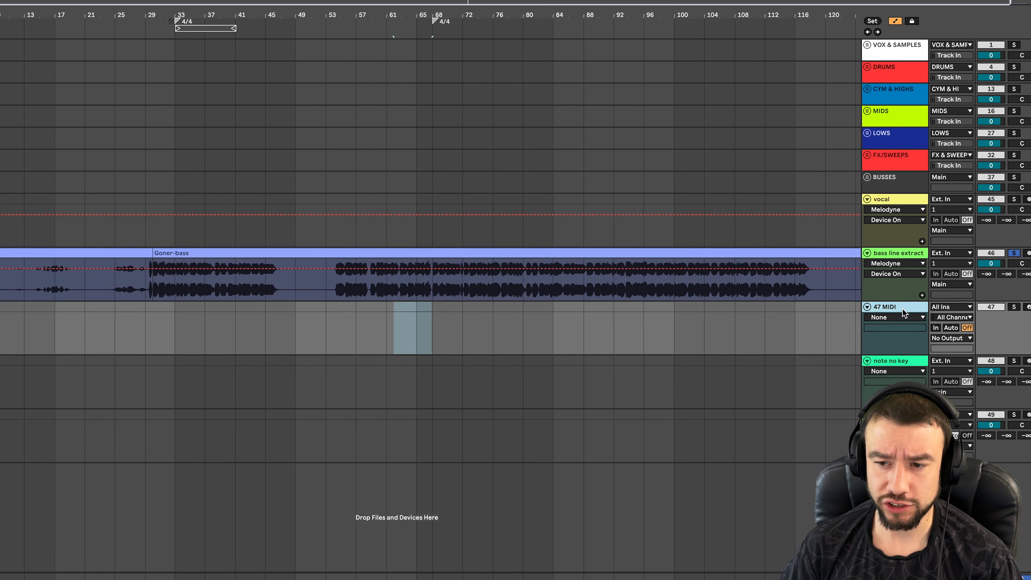
key("Delete")
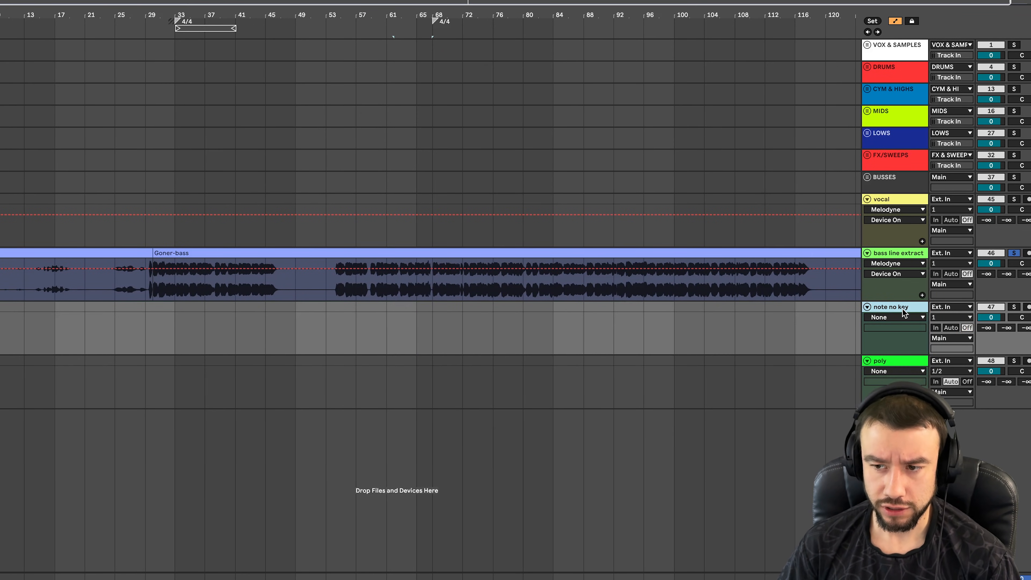
Solo the note no key track and locate its Bell Guitar Effects clip at bar 3.
left_click(1014, 307)
scroll(61, 305, "up", 5)
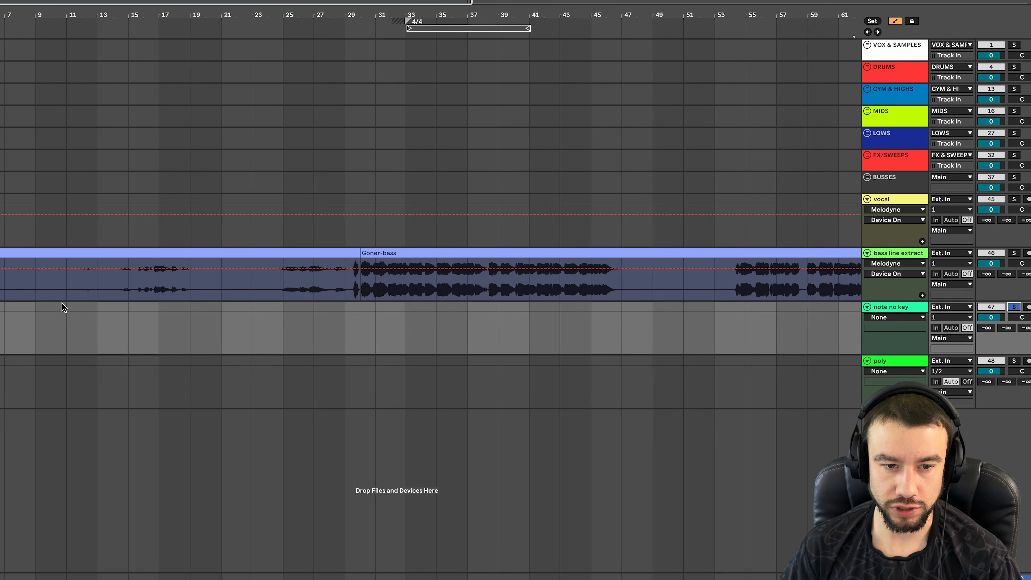
scroll(16, 305, "up", 4)
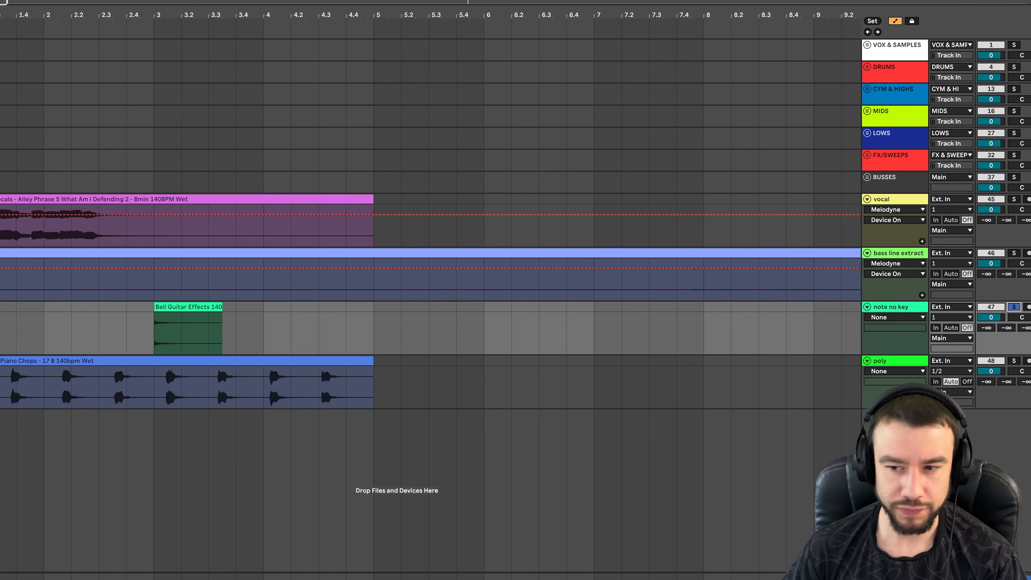
Play the Bell Guitar Effects clip on the note no key track from bar 3 to hear its pitch.
left_click(878, 310)
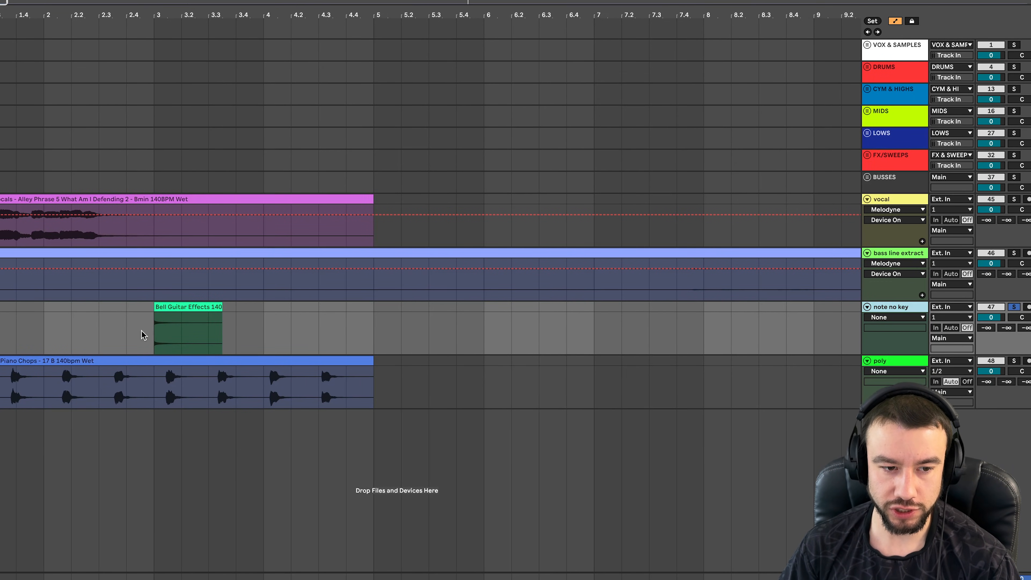
scroll(142, 336, "up", 3)
left_click(218, 308)
scroll(218, 308, "down", 2)
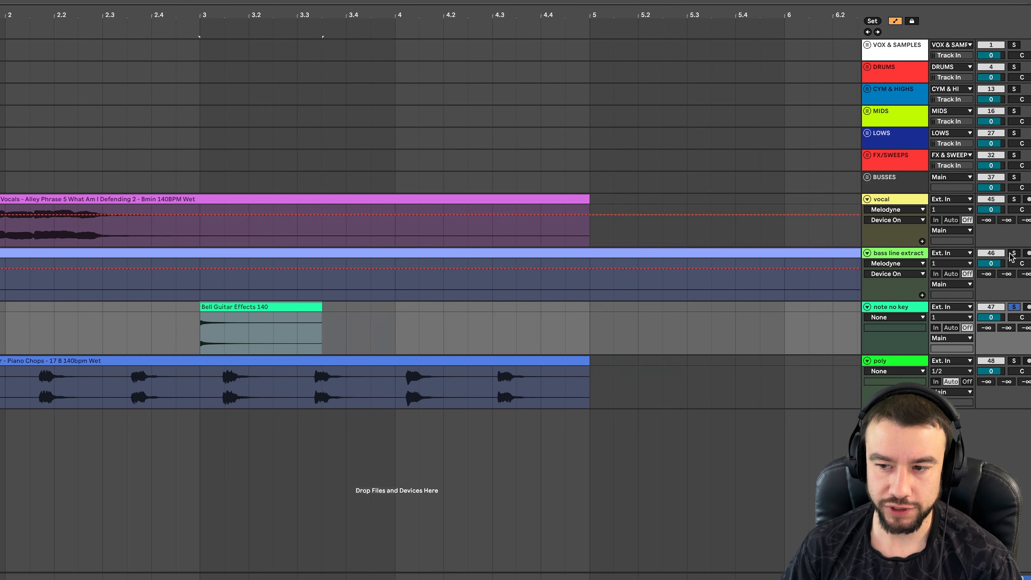
key("space")
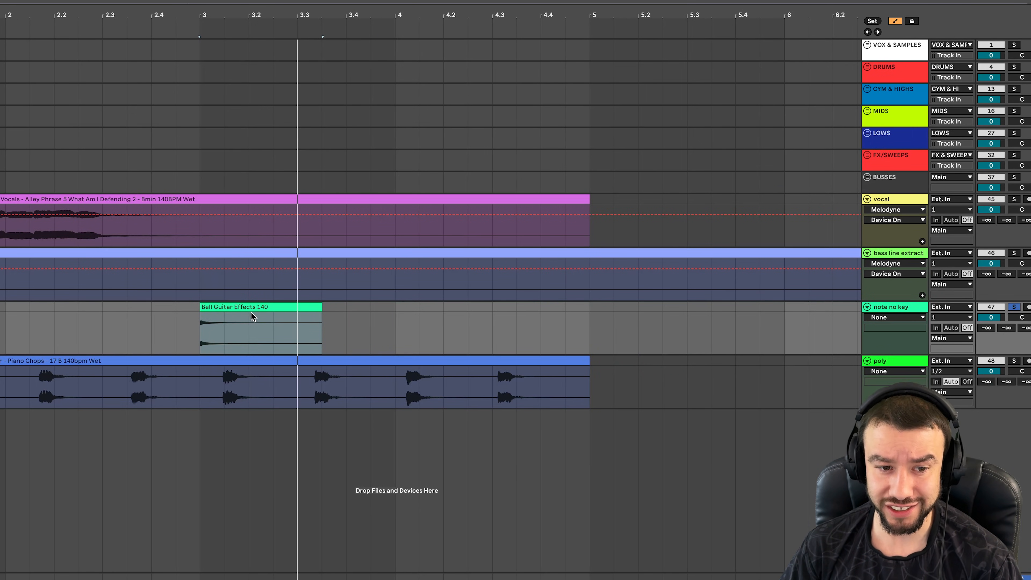
key("space")
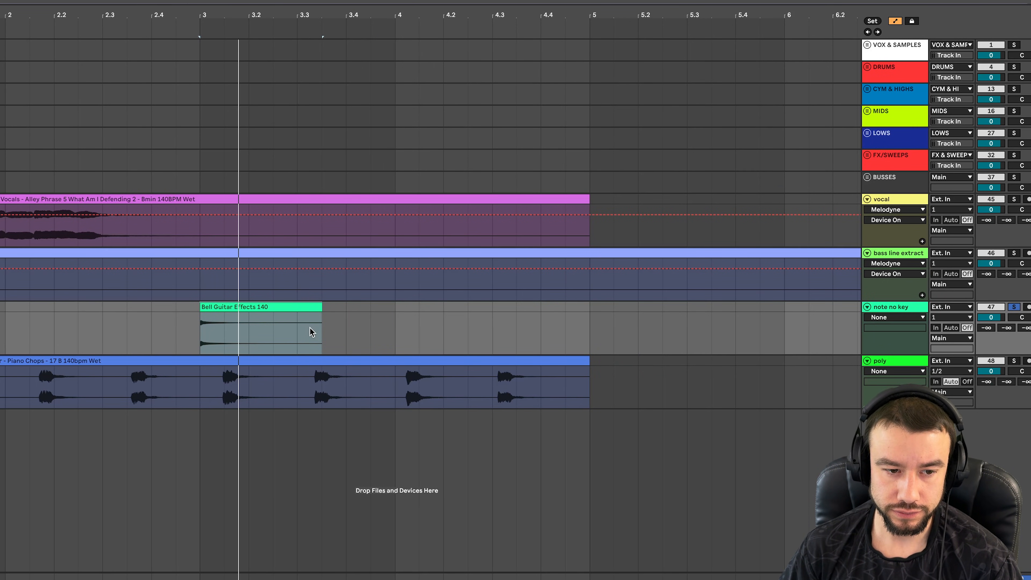
key("space")
Transfer the Bell Guitar Effects clip into Melodyne on the note no key track.
key("shift+Tab")
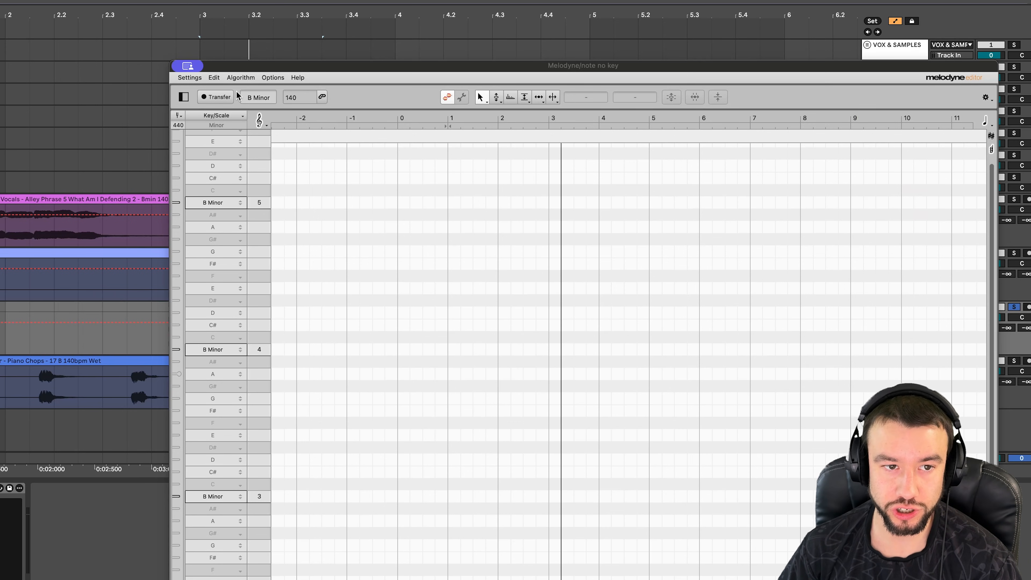
left_click(223, 97)
key("space")
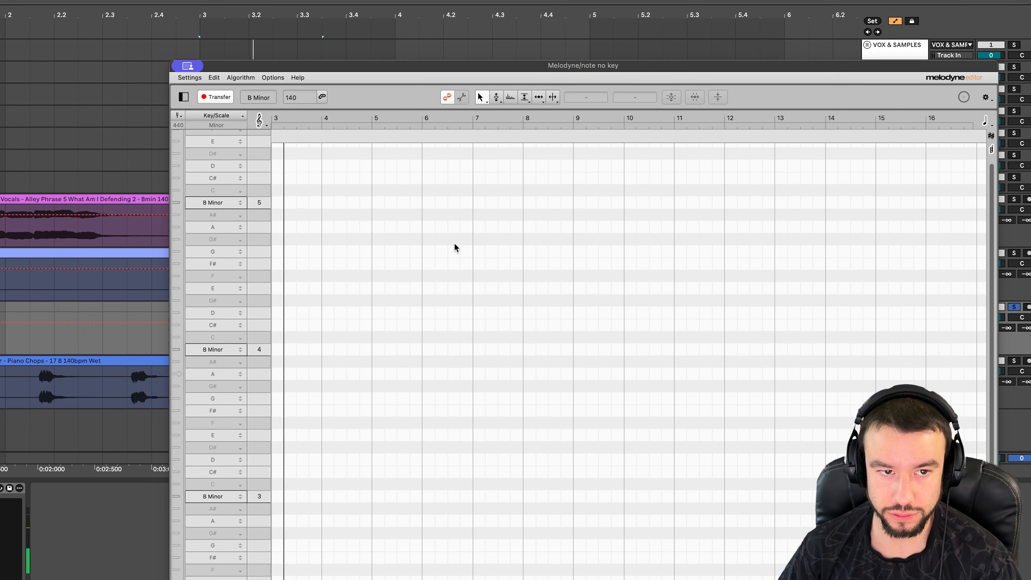
key("space")
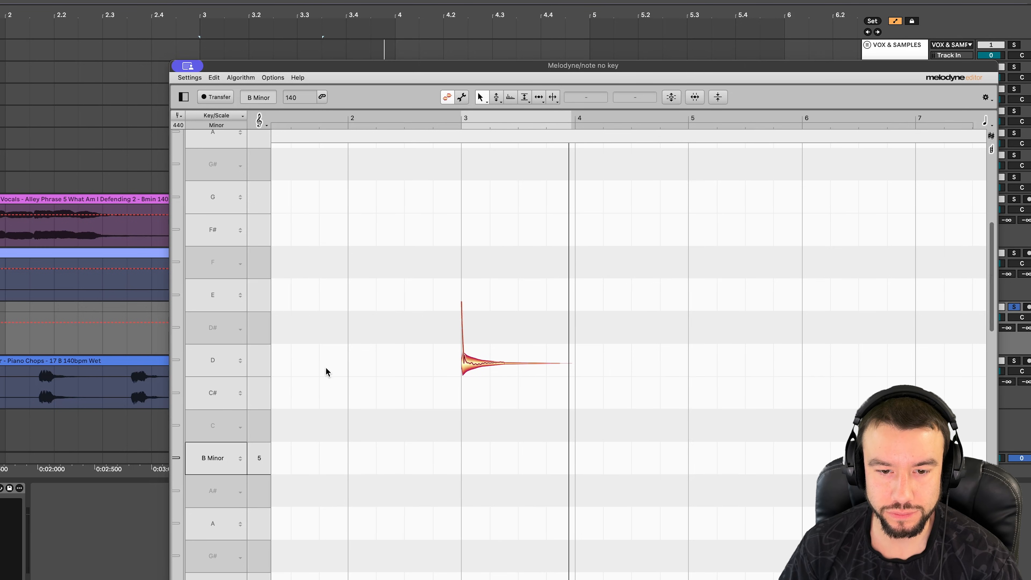
Play the transferred bell guitar sample in Melodyne and check which note it sits on.
scroll(509, 373, "right", 3)
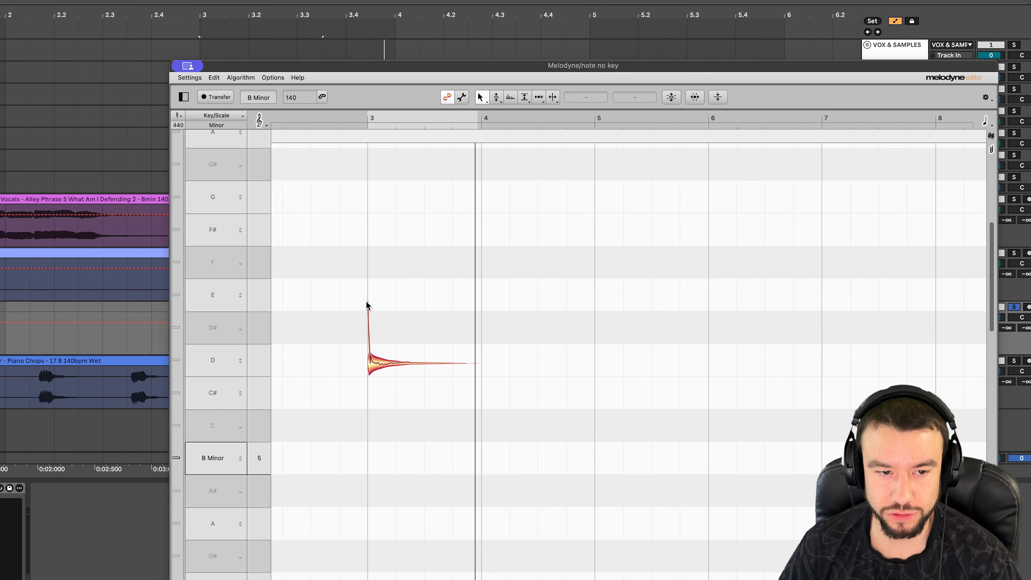
key("space")
key("space")
key("space")
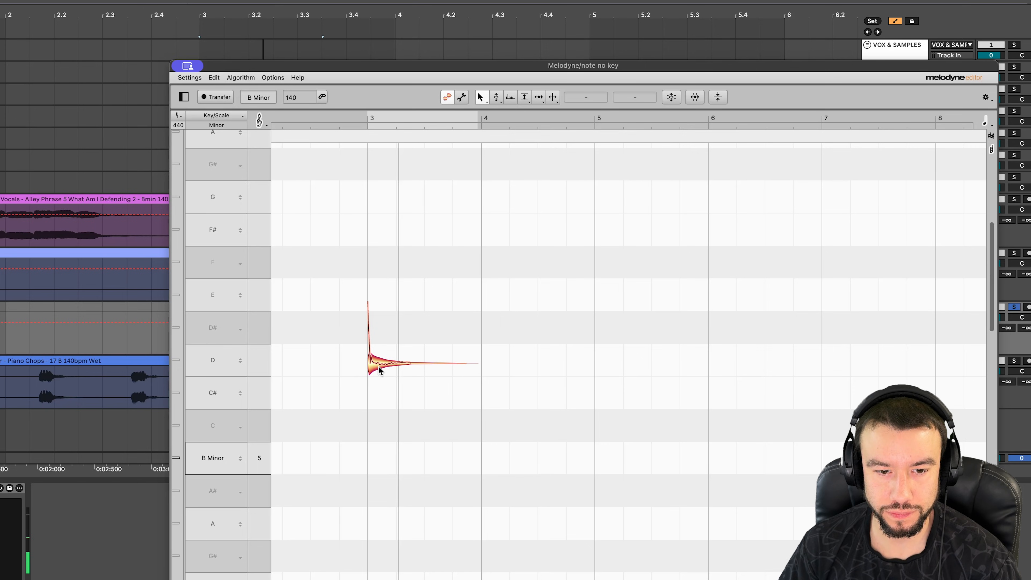
key("space")
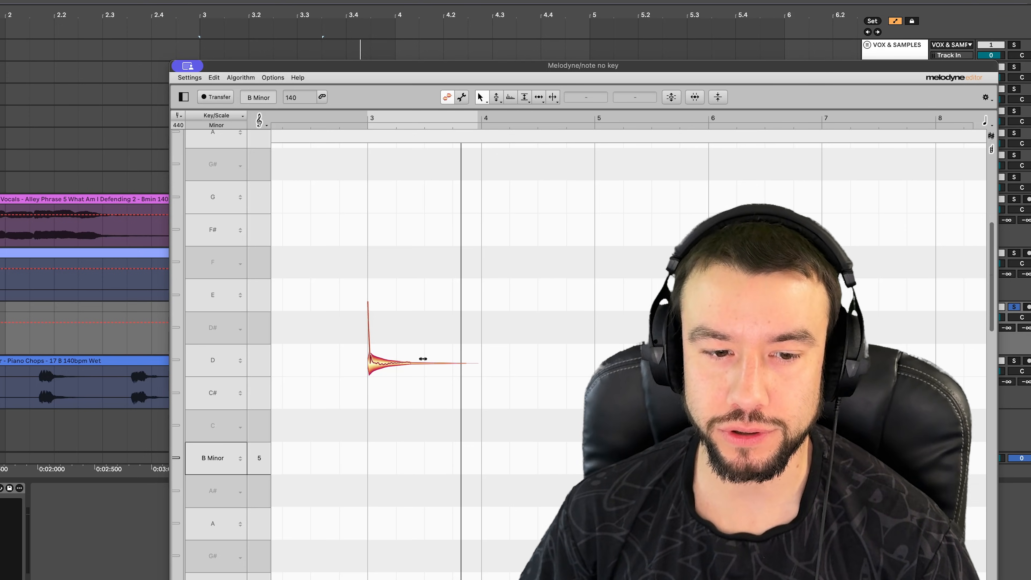
scroll(414, 365, "up", 1)
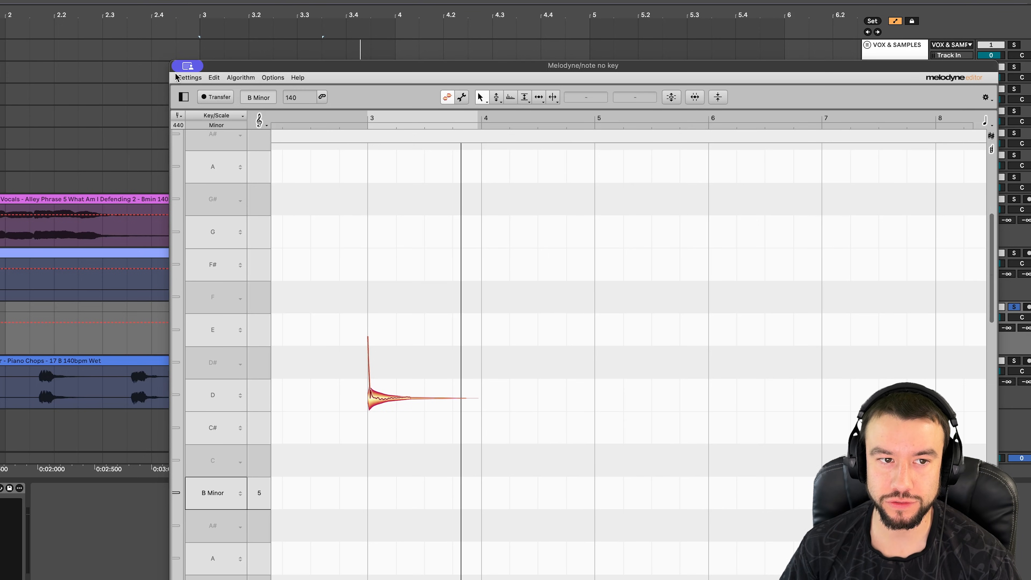
Close the Melodyne window of the note no key track and solo the poly track.
left_click(189, 68)
left_click(202, 92)
scroll(165, 351, "down", 5)
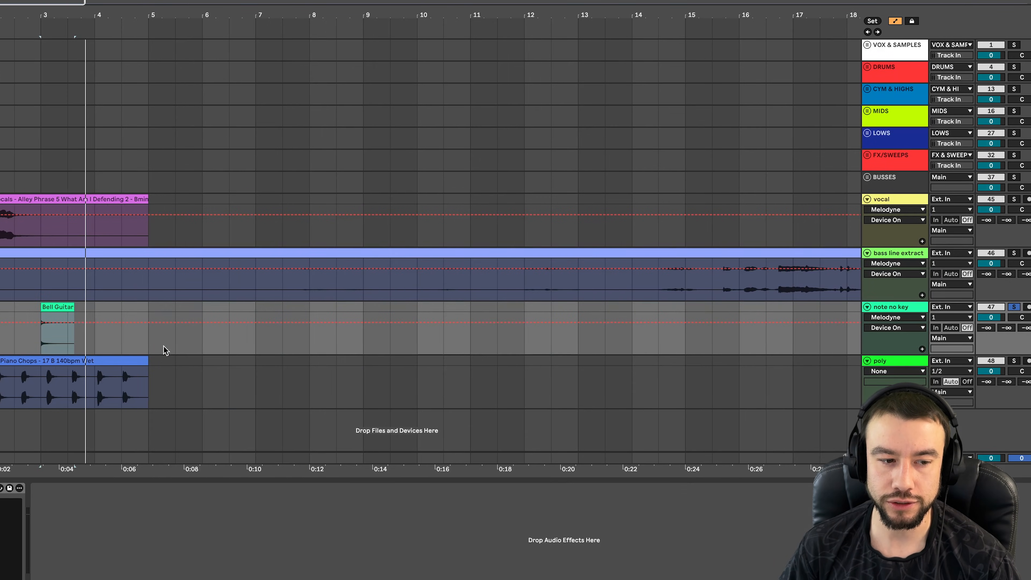
left_click(1011, 362)
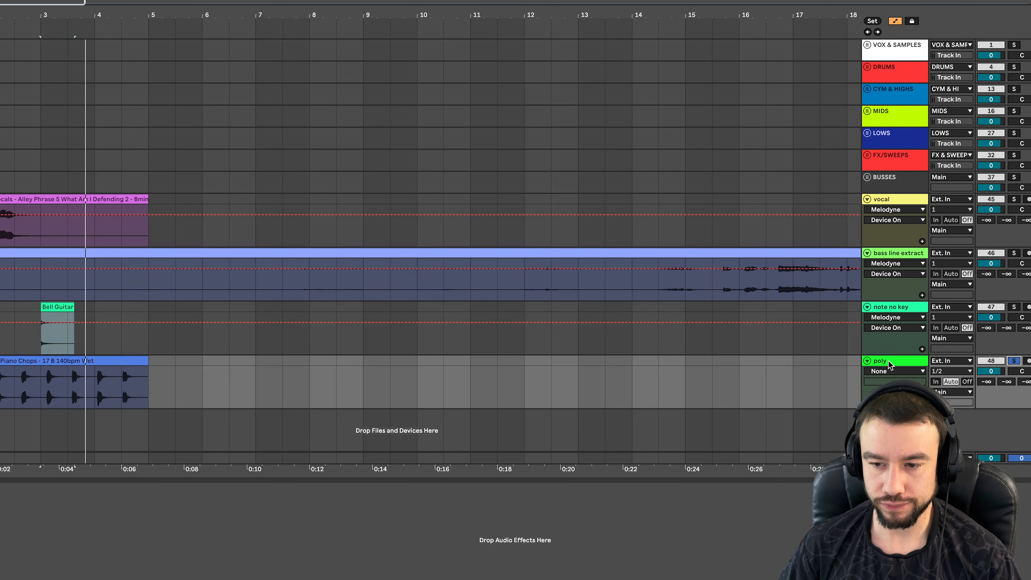
scroll(85, 359, "up", 5)
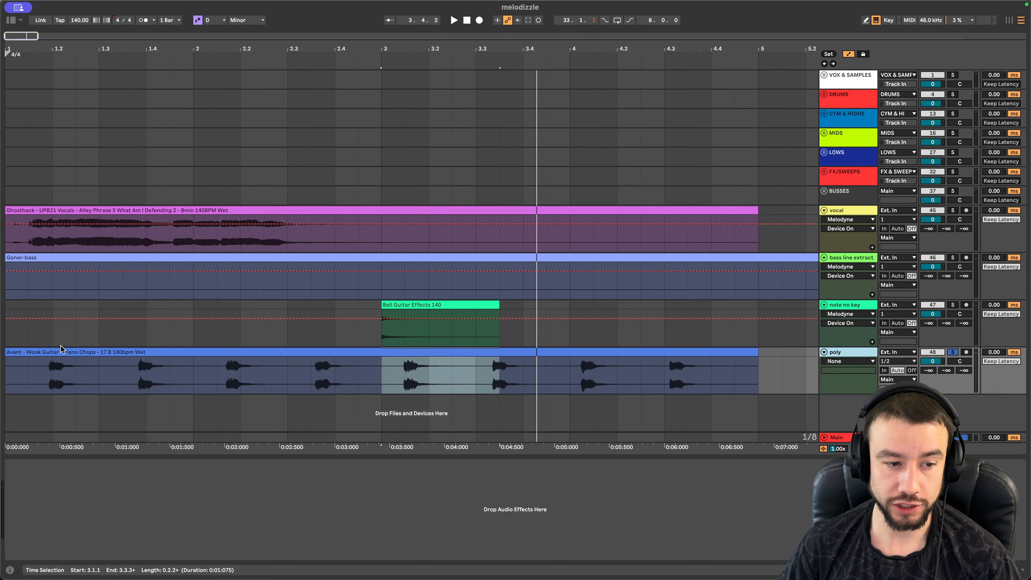
Play the Avant - Wook Guitar Piano Chops clip on the poly track from its start.
left_click(86, 359)
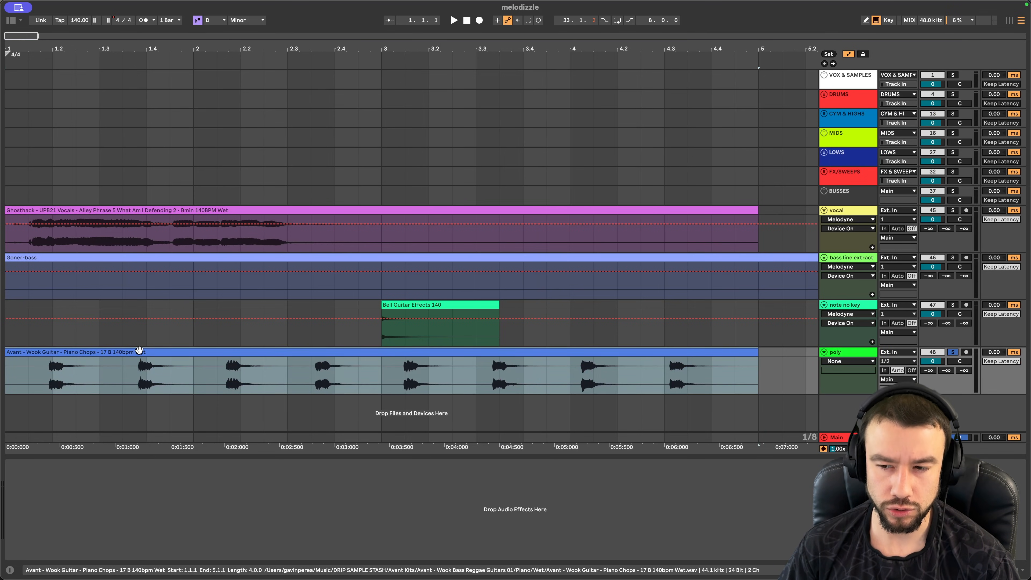
key("space")
scroll(200, 374, "down", 3)
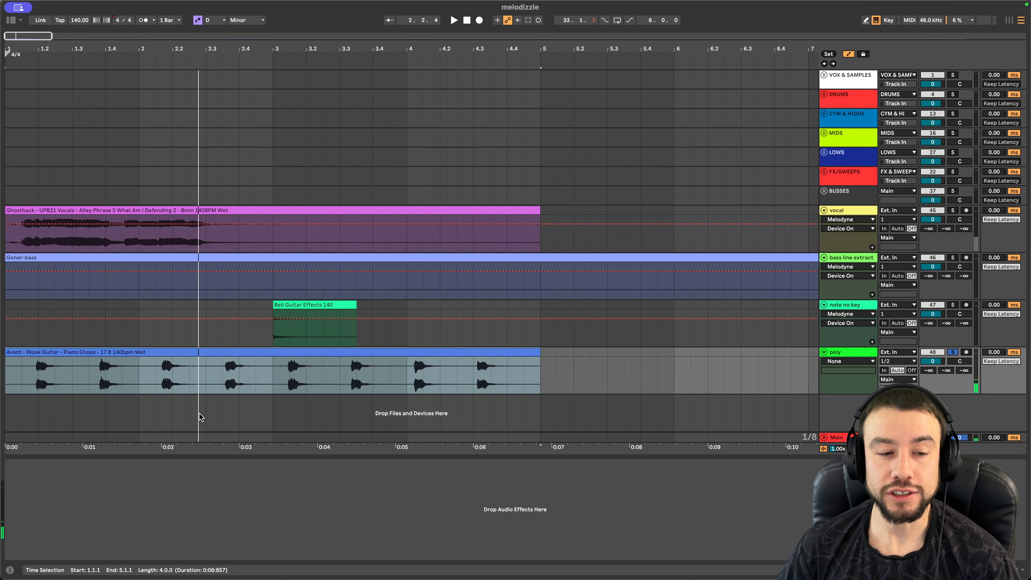
scroll(776, 340, "down", 1)
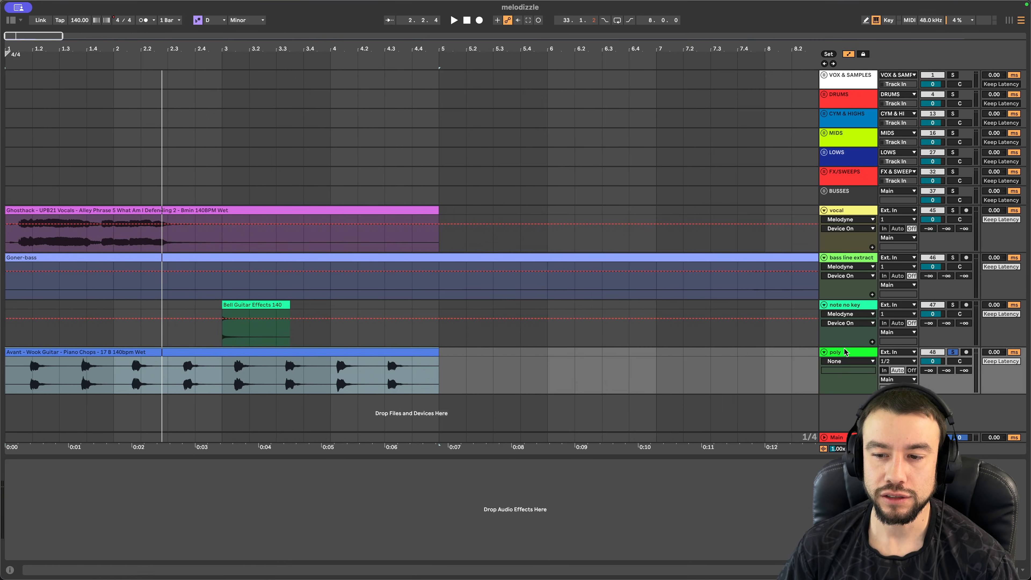
Find Melodyne in the browser, load it onto the poly track and transfer the Piano Chops clip into it.
key("super+f")
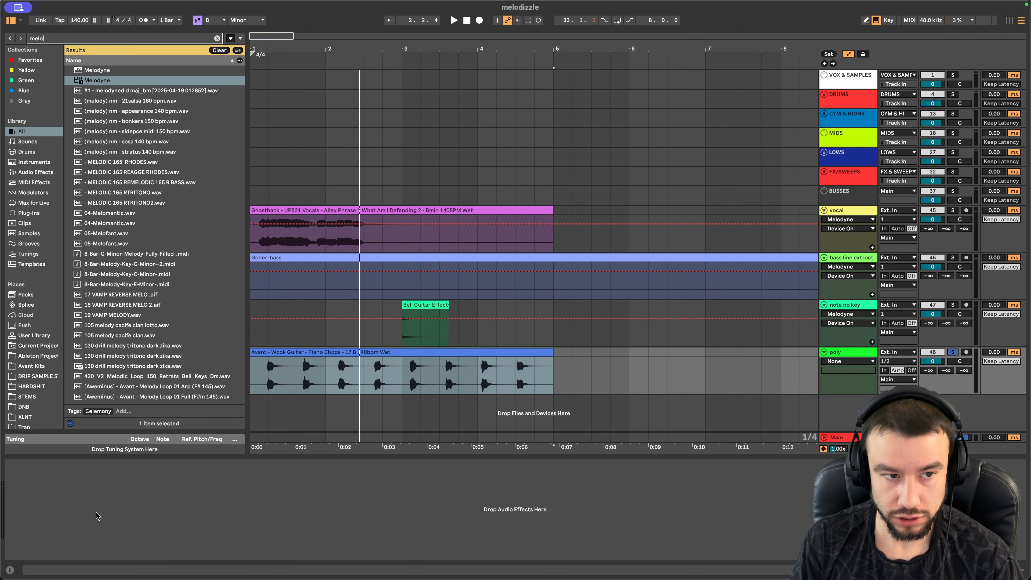
type("melody")
left_click(97, 81)
double_click(96, 81)
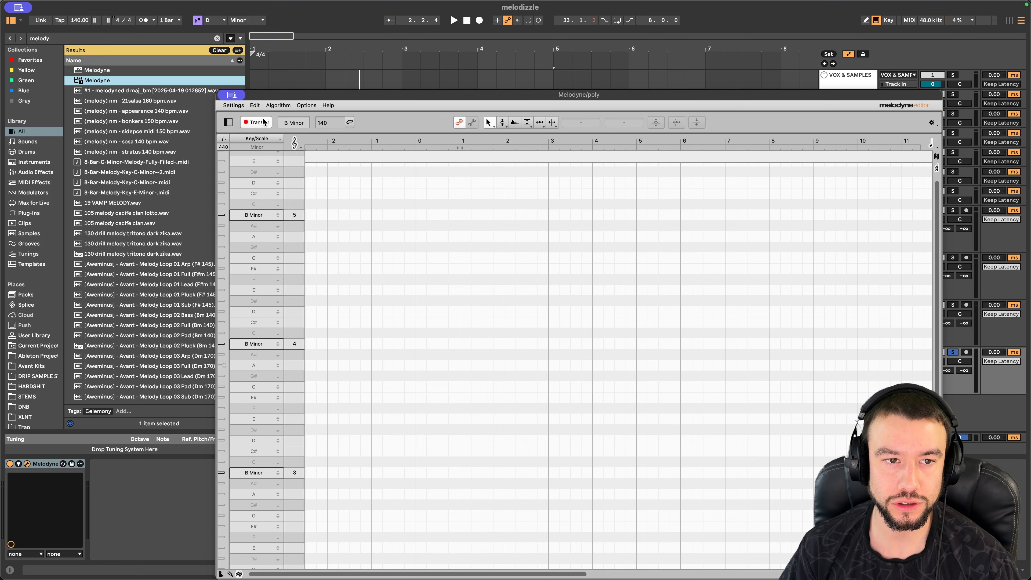
key("space")
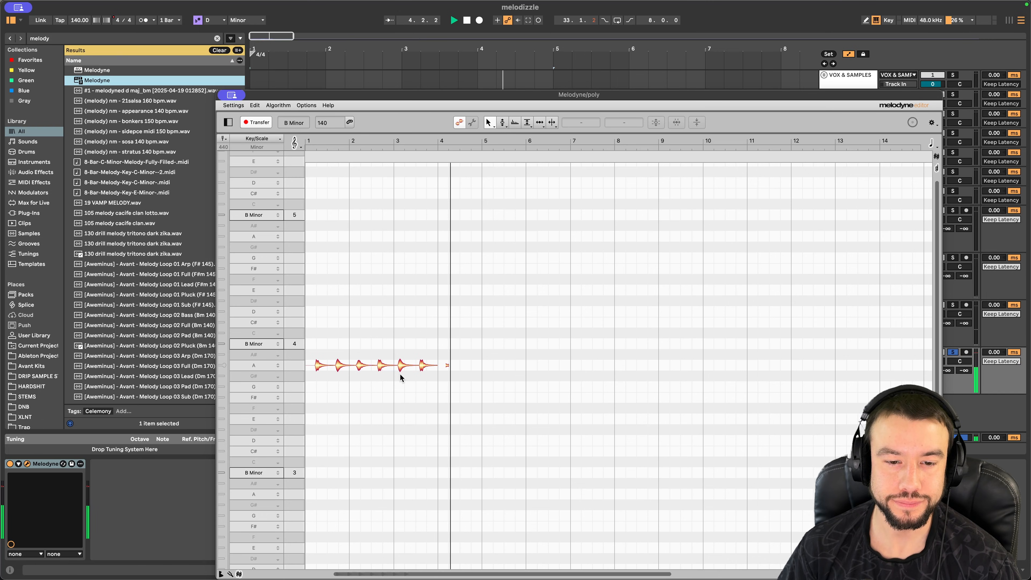
key("space")
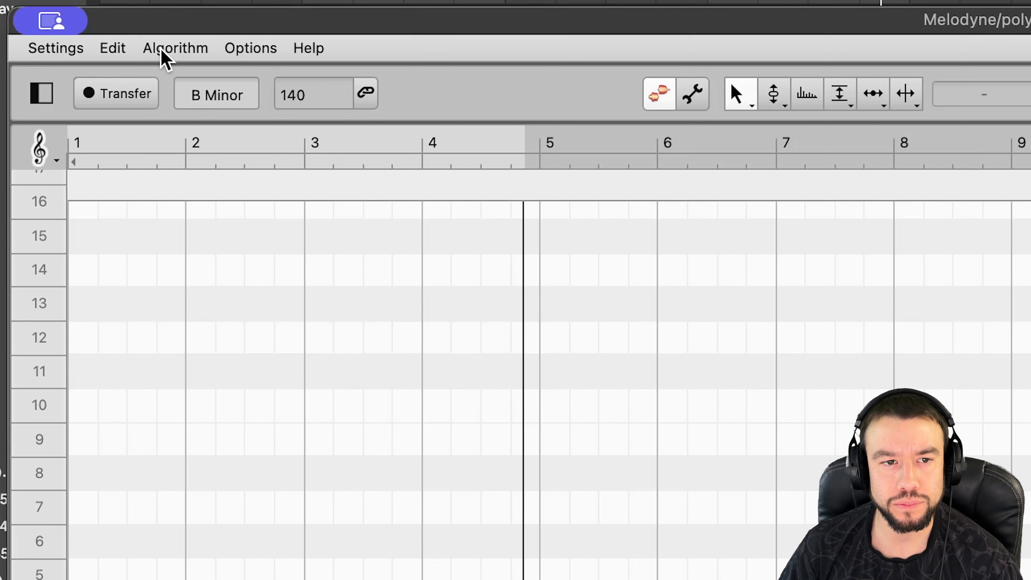
Change the detection algorithm for the piano chops to Polyphonic Decay and redetect the notes.
left_click(274, 106)
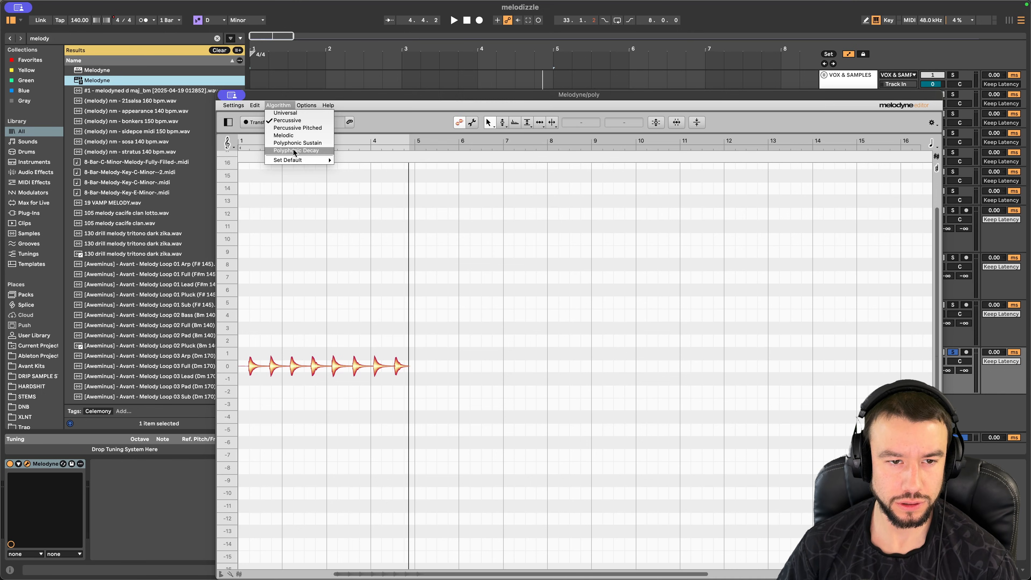
left_click(213, 168)
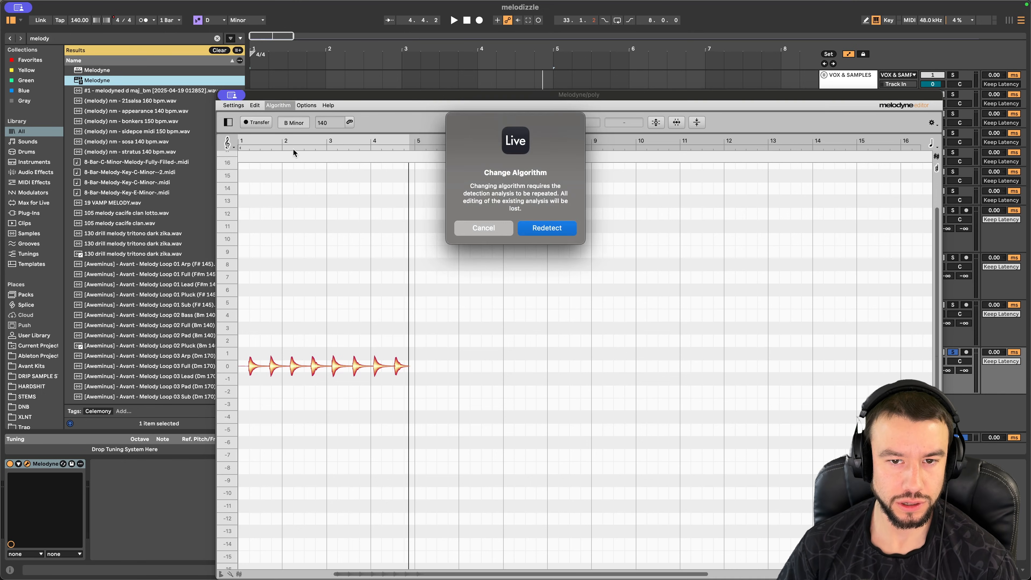
left_click(547, 228)
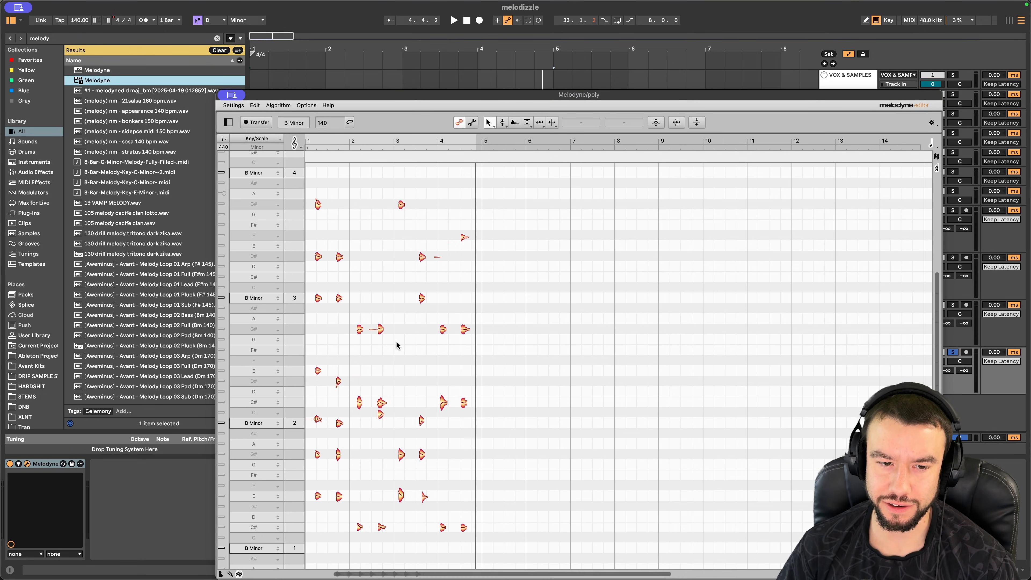
scroll(362, 372, "down", 1)
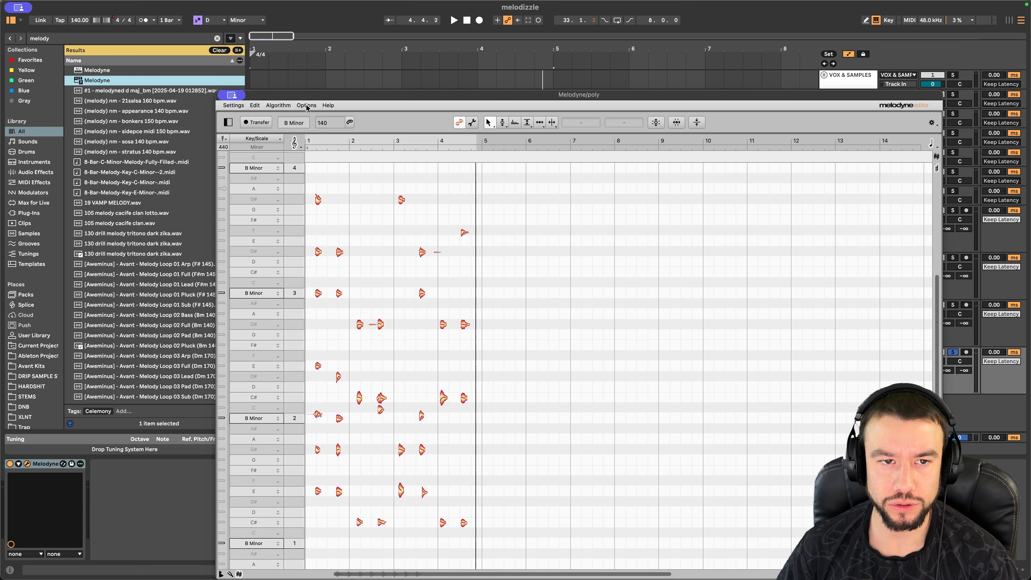
Check the key in the Piano Chops clip's name and set Melodyne's scale to B Major.
left_click_drag(307, 95, 312, 376)
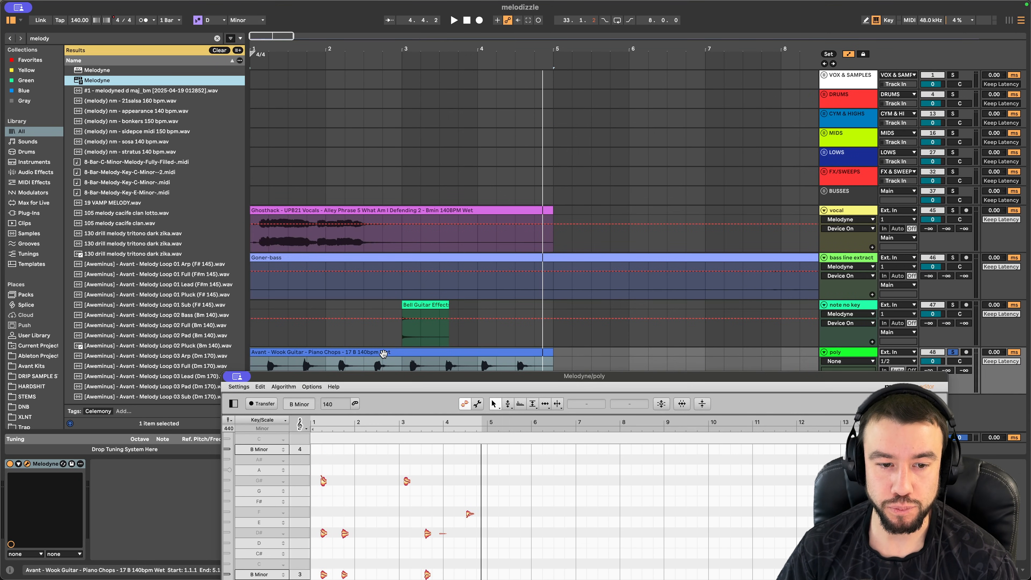
left_click(350, 355)
left_click_drag(376, 378, 359, 61)
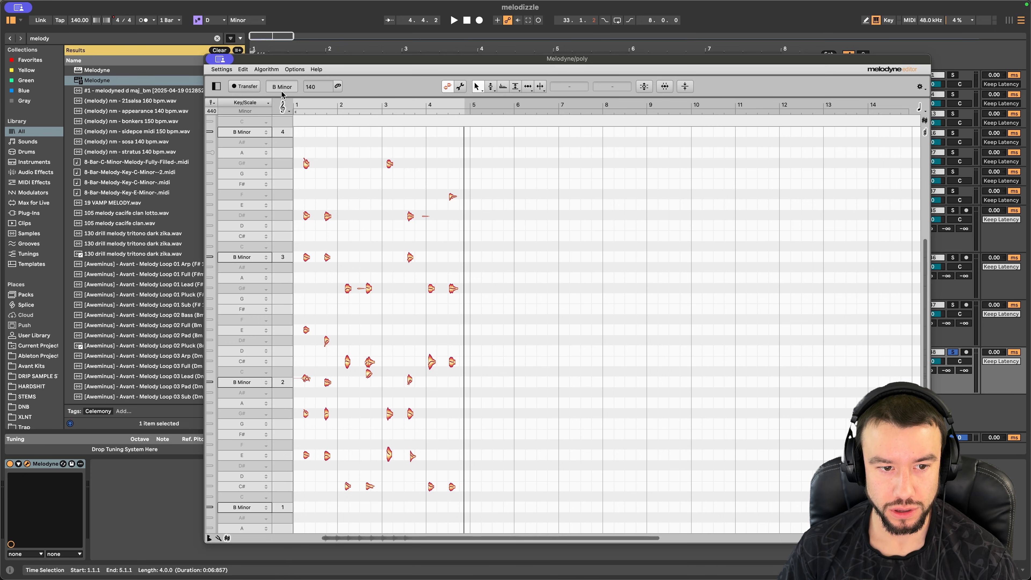
left_click(326, 341)
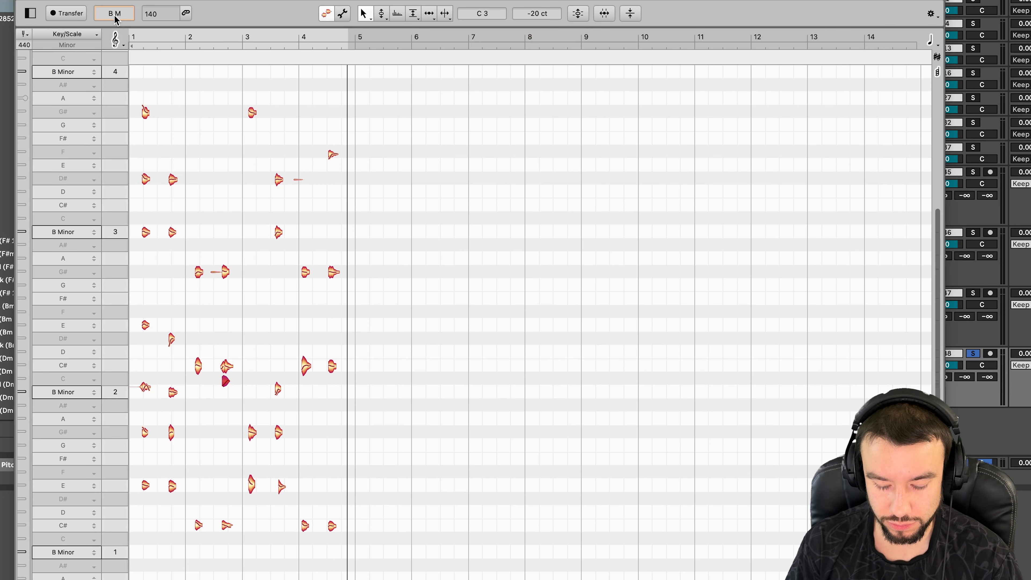
left_click(283, 89)
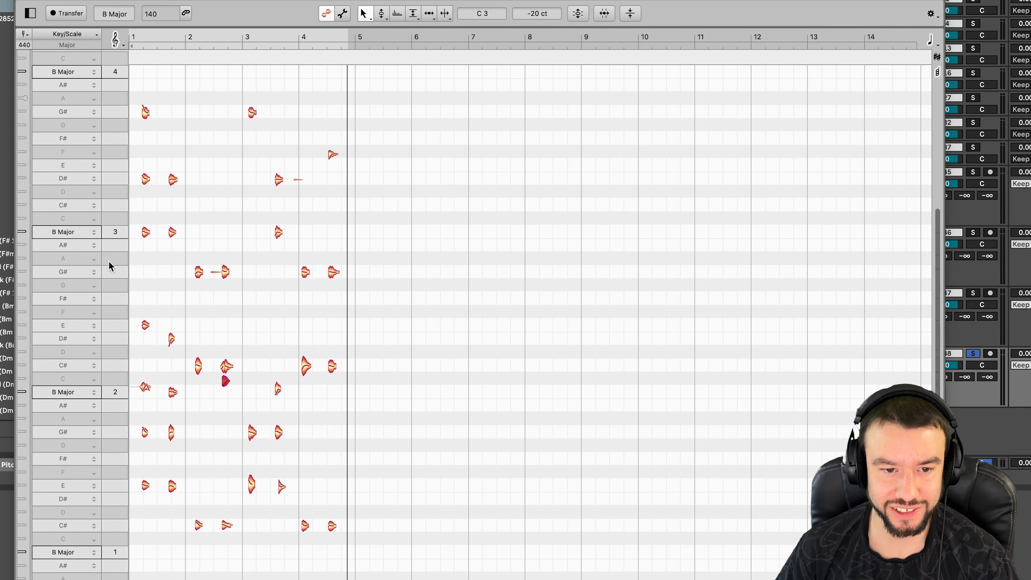
Select the detected piano notes row by row, including E 3, D# 3, B 2, G# 2, C 3, E 2, C# 2 and B 3, to examine their pitches.
left_click(118, 276)
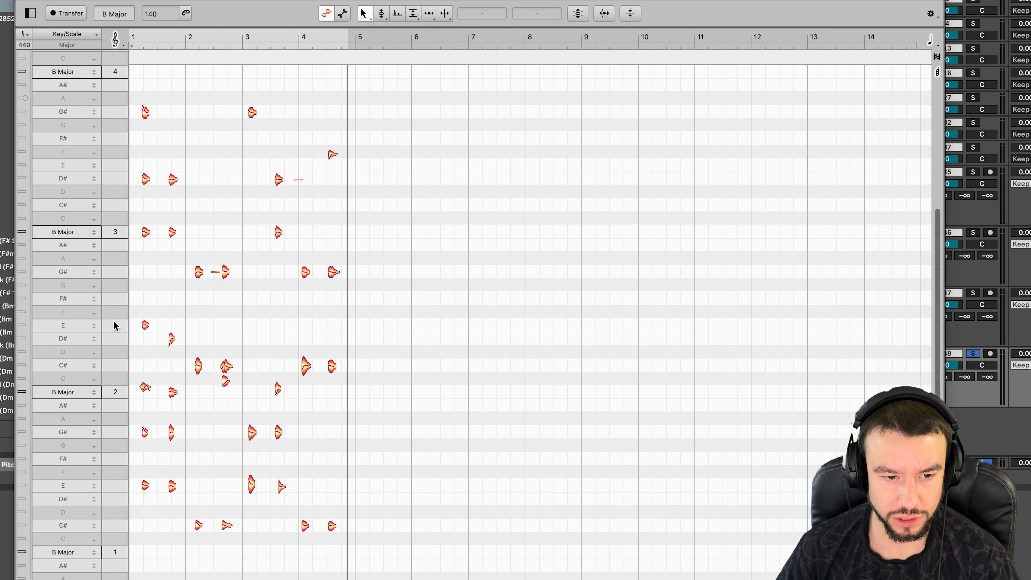
left_click(113, 324)
left_click(115, 341)
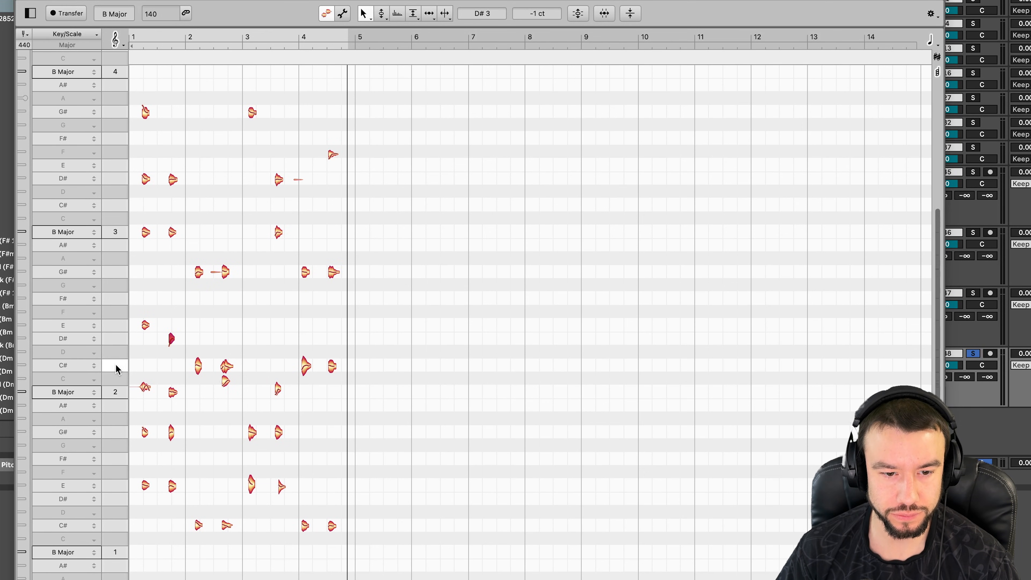
left_click(118, 395)
left_click(118, 434)
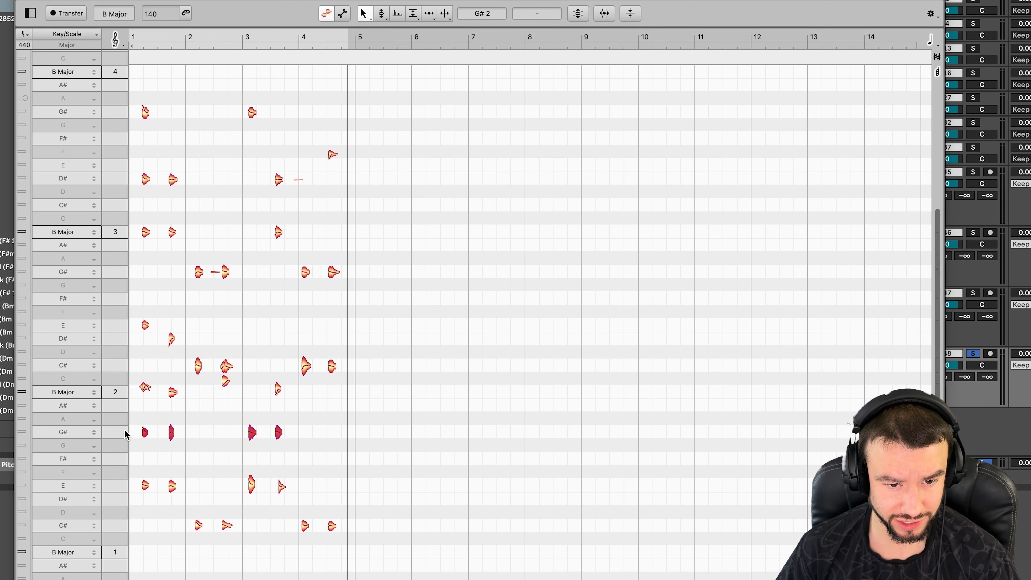
left_click(121, 382)
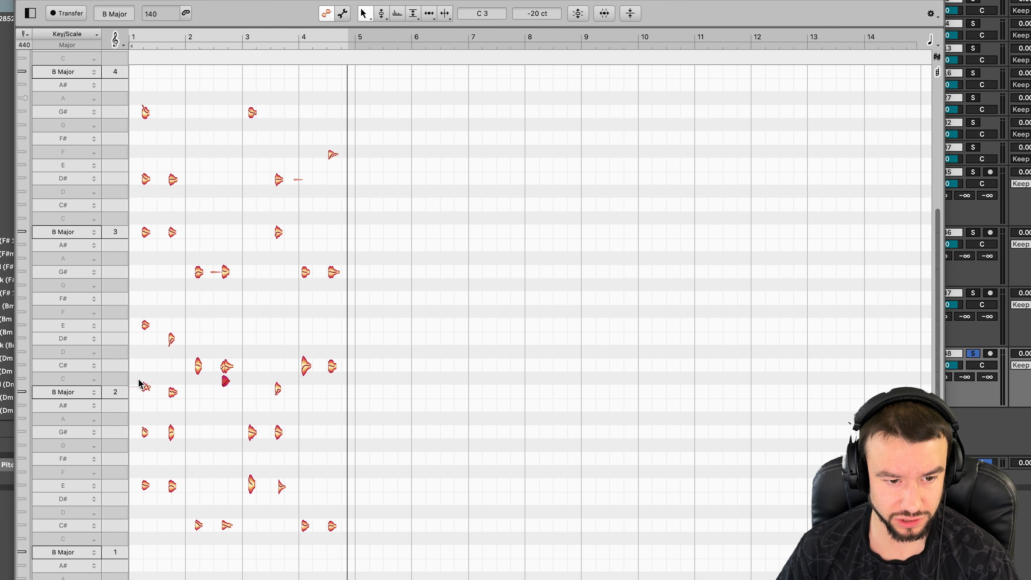
left_click(117, 485)
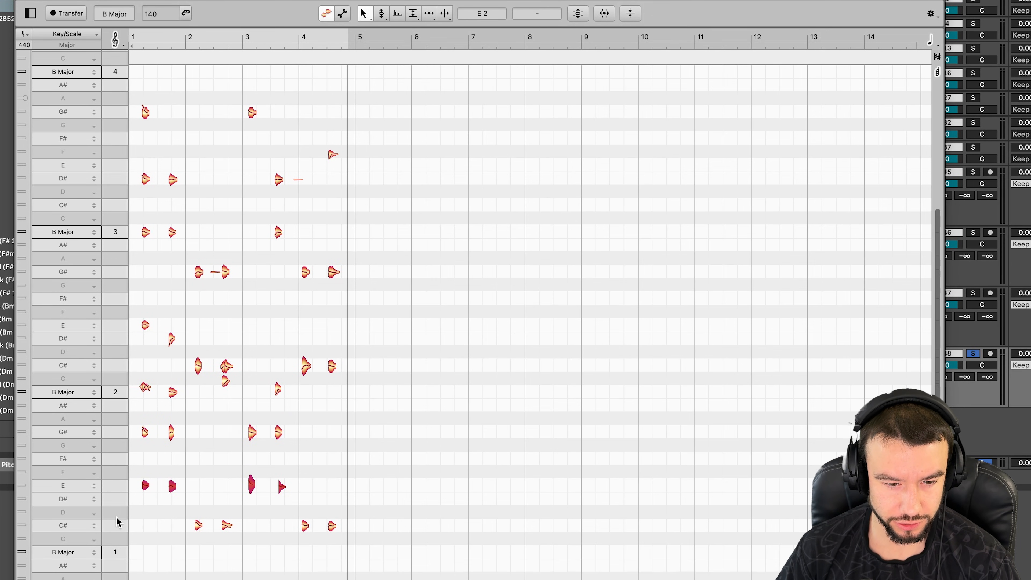
left_click(117, 524)
left_click(118, 232)
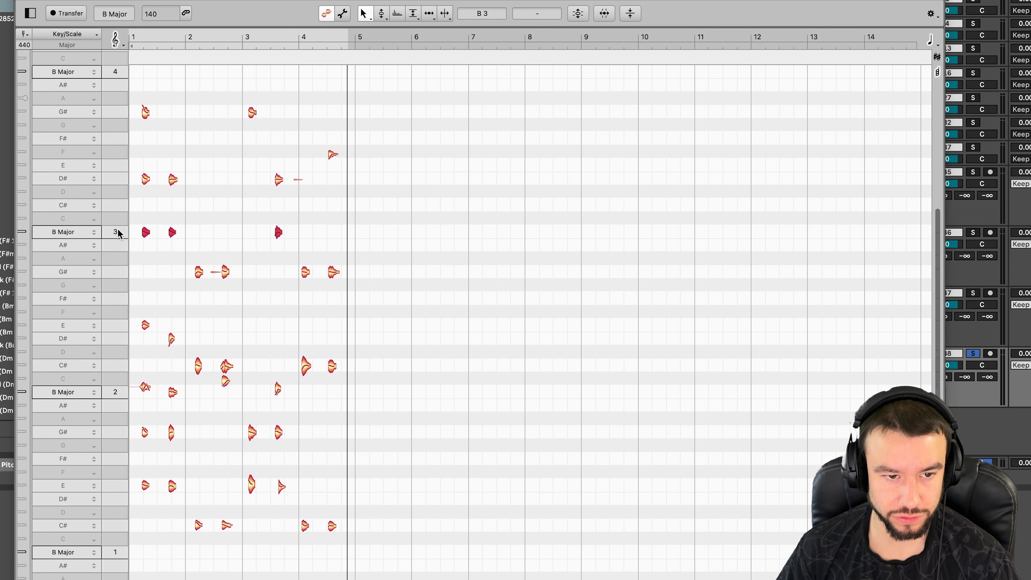
Select the upper rows of detected piano notes, D# 4, G# 4 and F 4, to examine their pitches, and clear the selection.
left_click(119, 180)
left_click(118, 111)
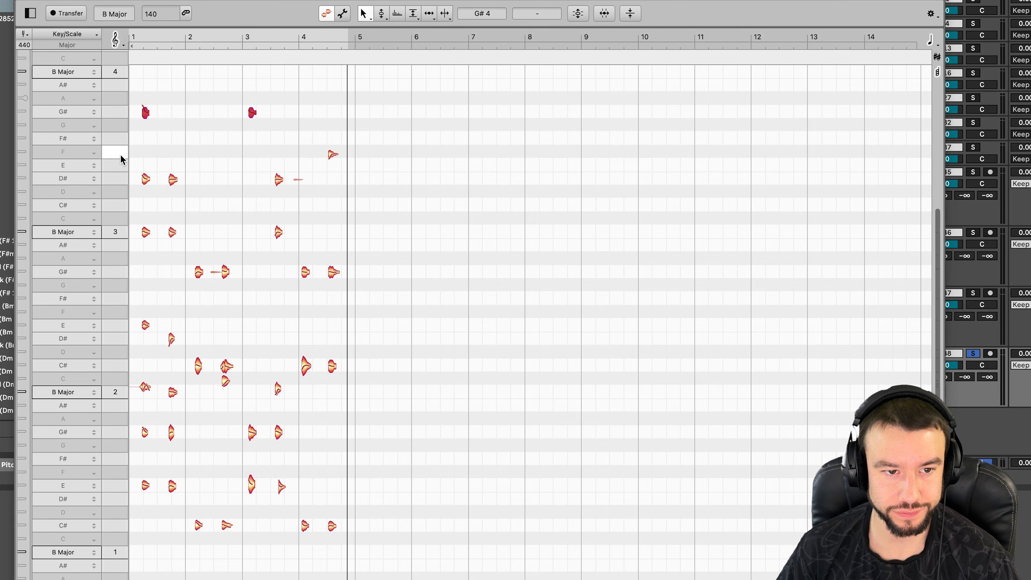
left_click(122, 153)
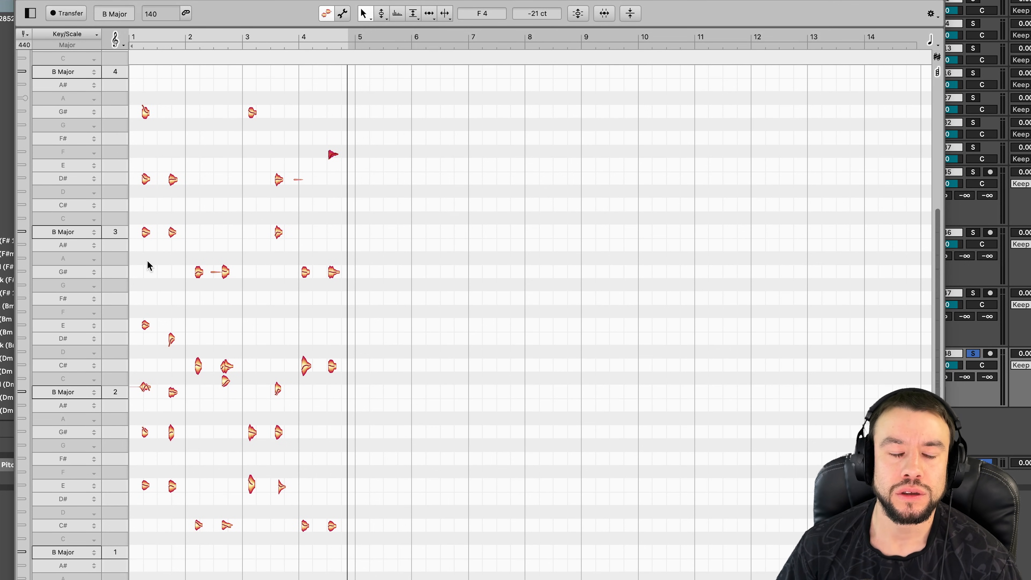
left_click(243, 317)
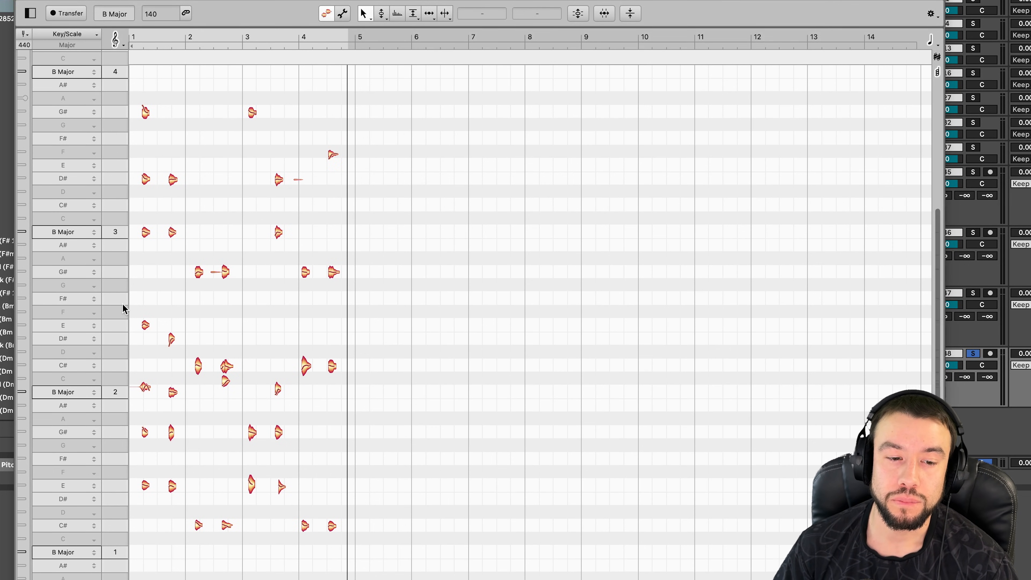
Examine the first chord in bar 1 by selecting its lower notes from E 2 and G# 2 up, and its upper B, D# and G# notes.
left_click(144, 485)
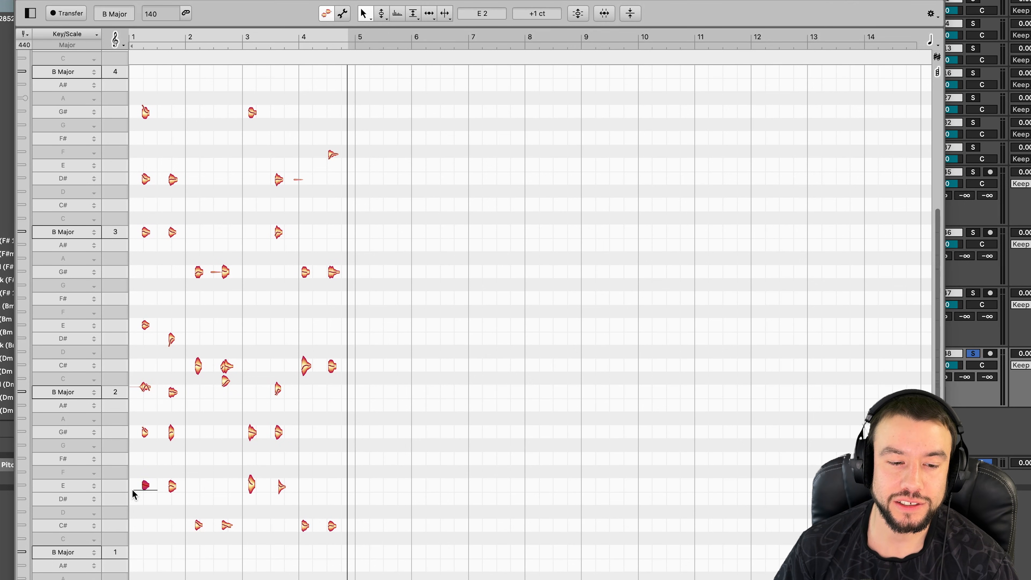
left_click(145, 431)
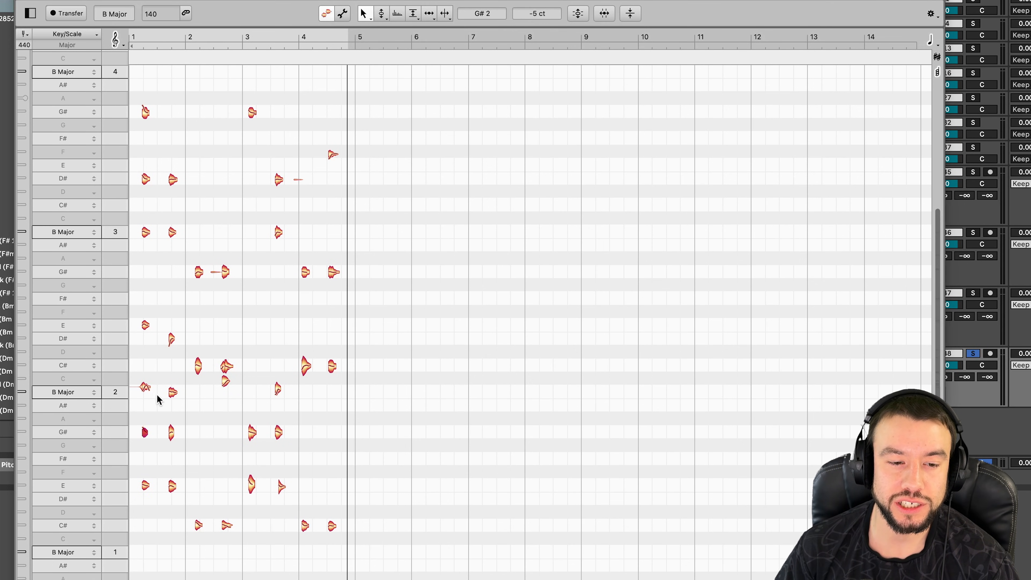
left_click(145, 387)
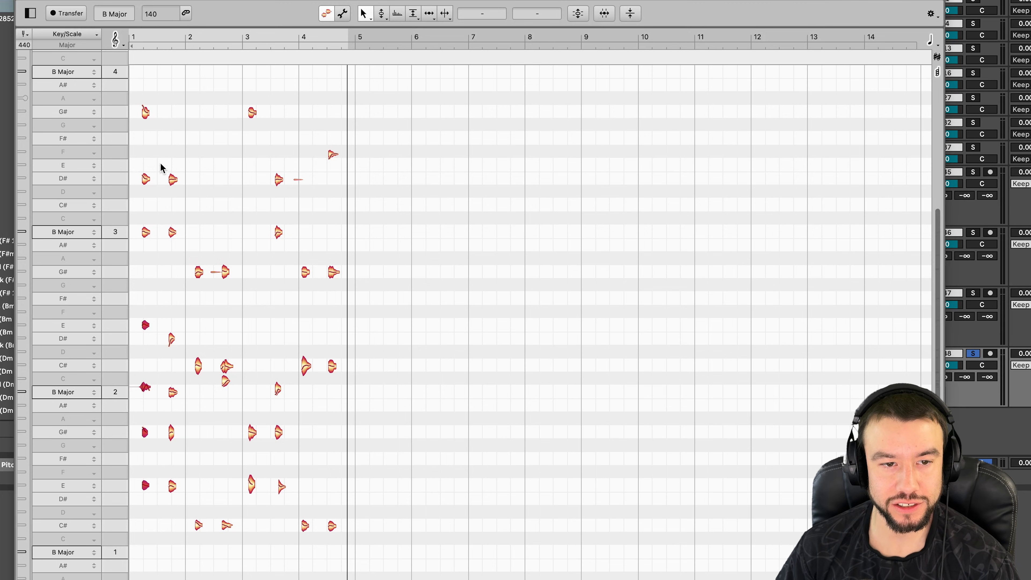
left_click(150, 104)
left_click_drag(150, 104, 132, 272)
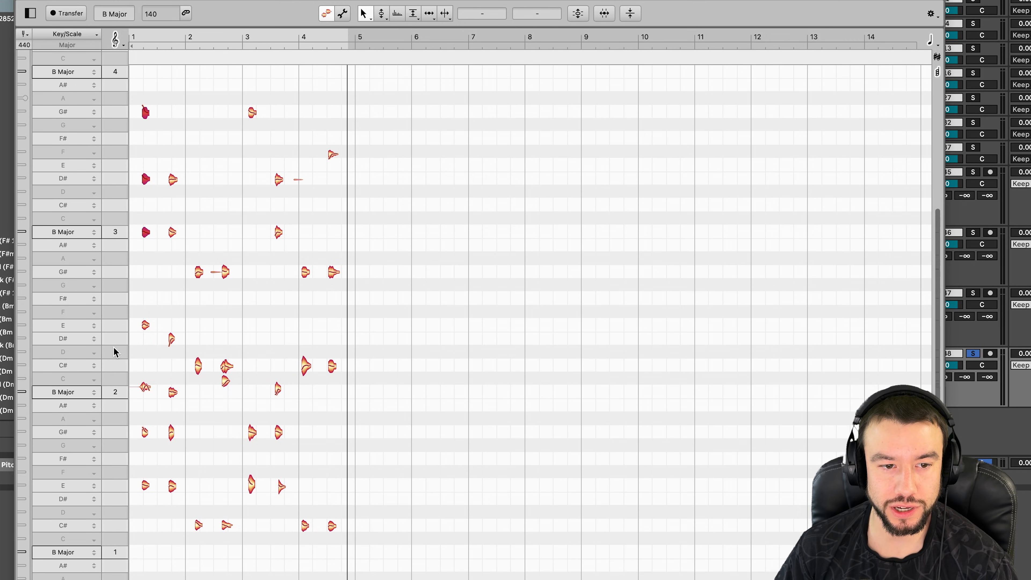
left_click(157, 499)
scroll(158, 500, "down", 1)
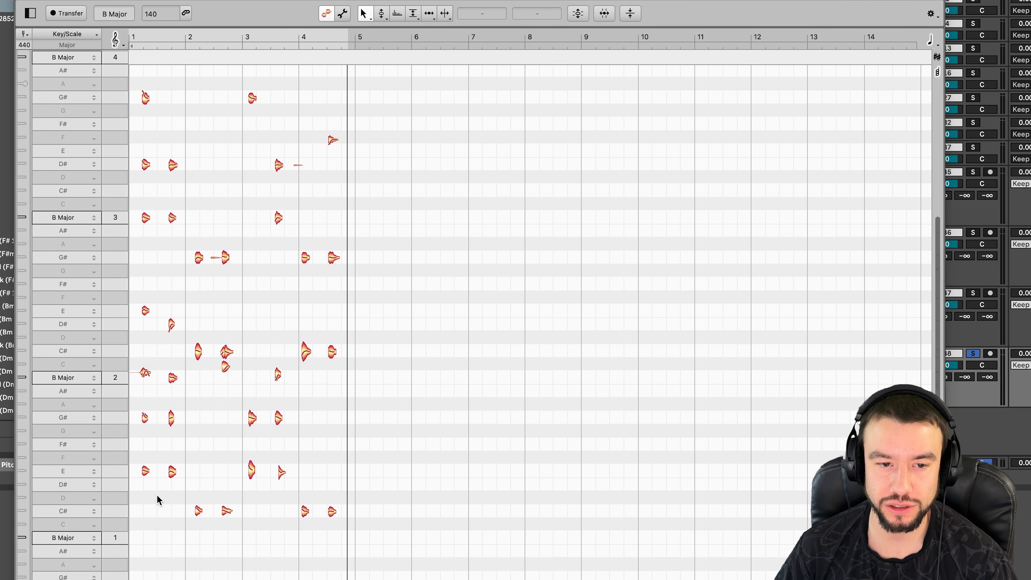